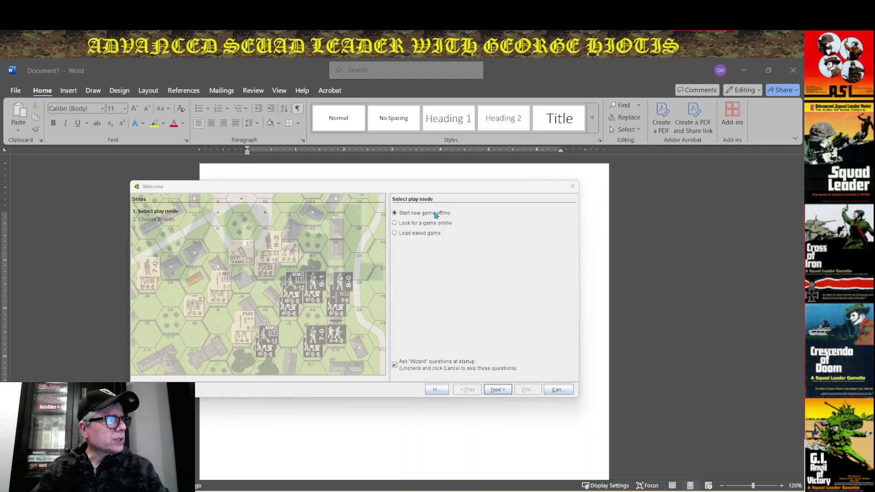
- Start a new offline game that uses board 04 as its only board
left_click(504, 393)
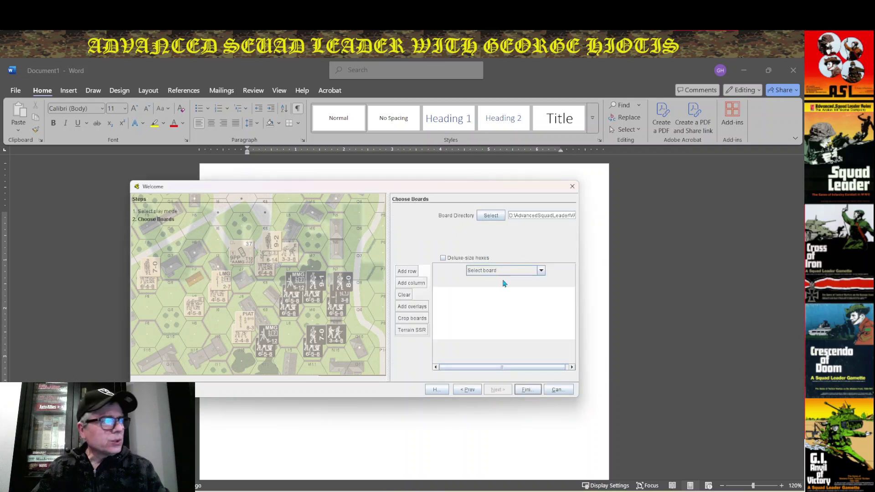
left_click(541, 272)
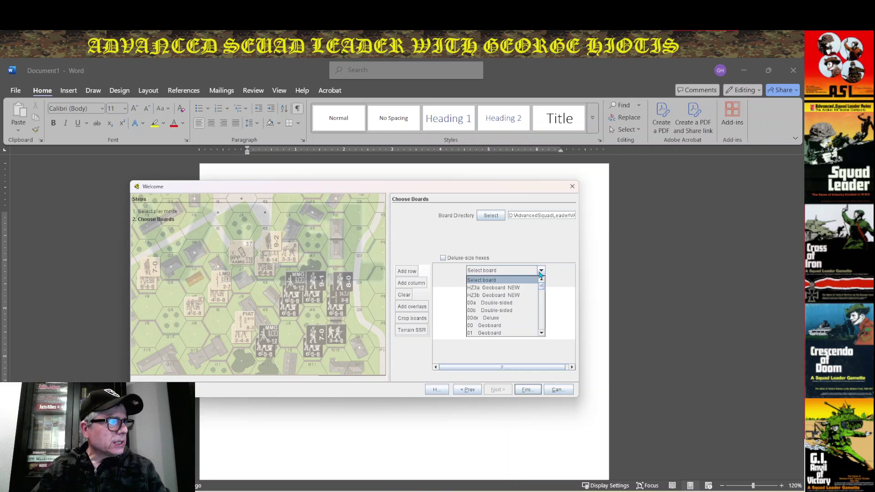
left_click(541, 335)
left_click(541, 334)
left_click(541, 334)
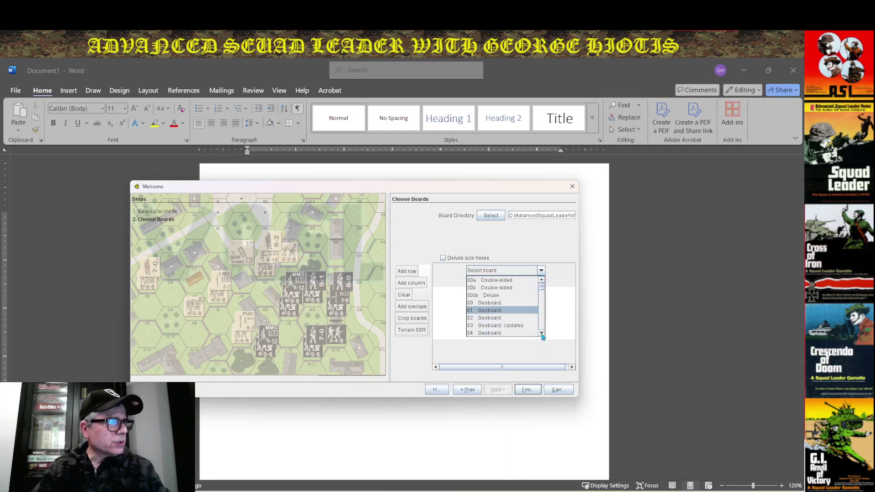
left_click(522, 334)
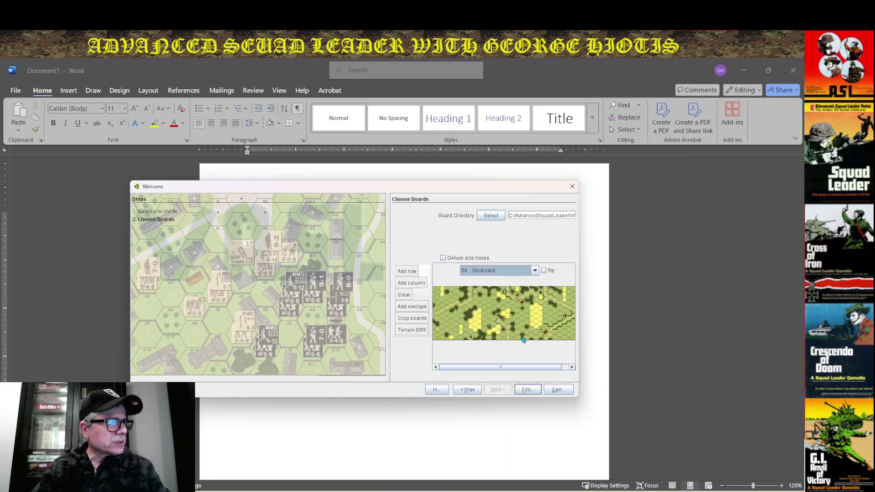
left_click(526, 390)
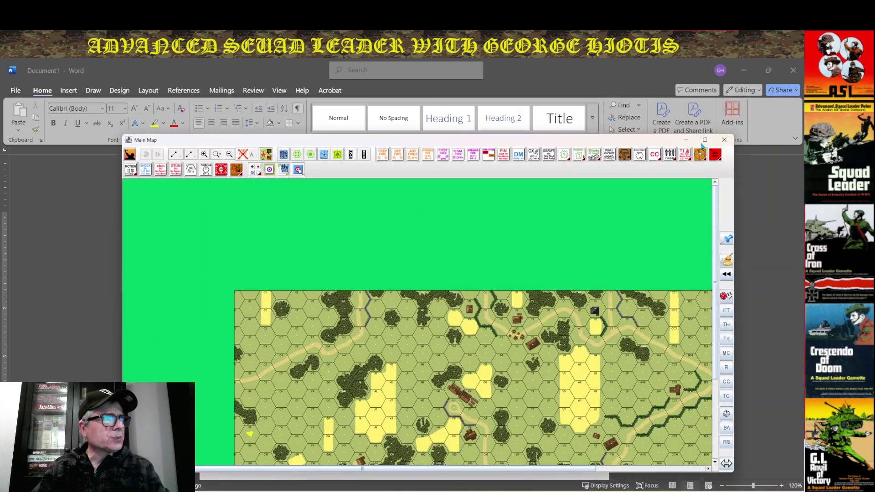
- Maximize the main map window and save the map as a PNG image
left_click(707, 139)
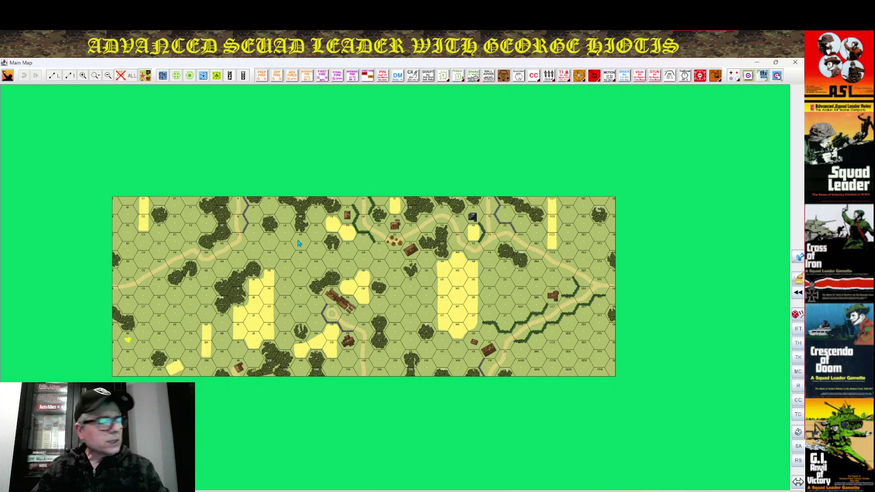
left_click(7, 76)
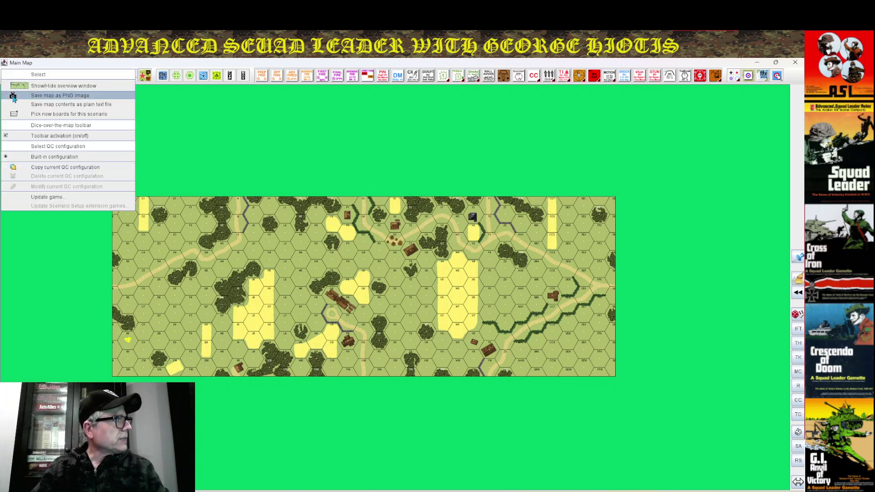
left_click(14, 96)
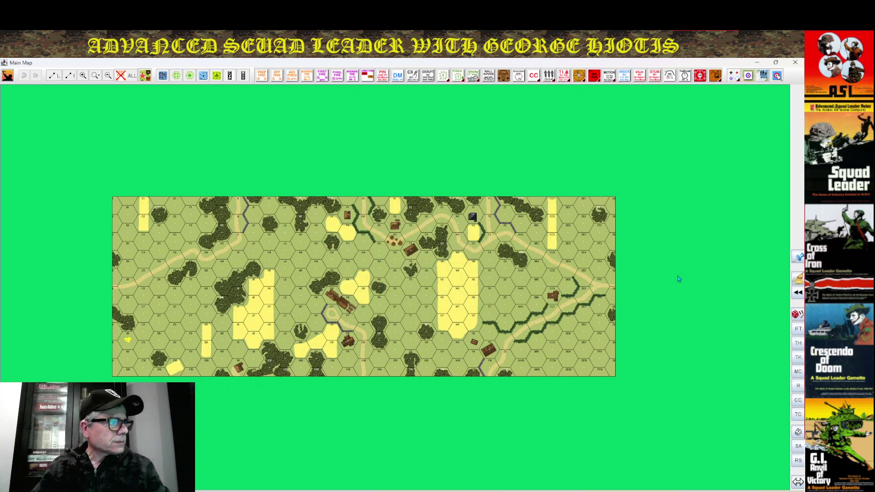
- Switch to the blank Word document and insert the saved map picture into it
mouse_move(330, 491)
left_click(329, 459)
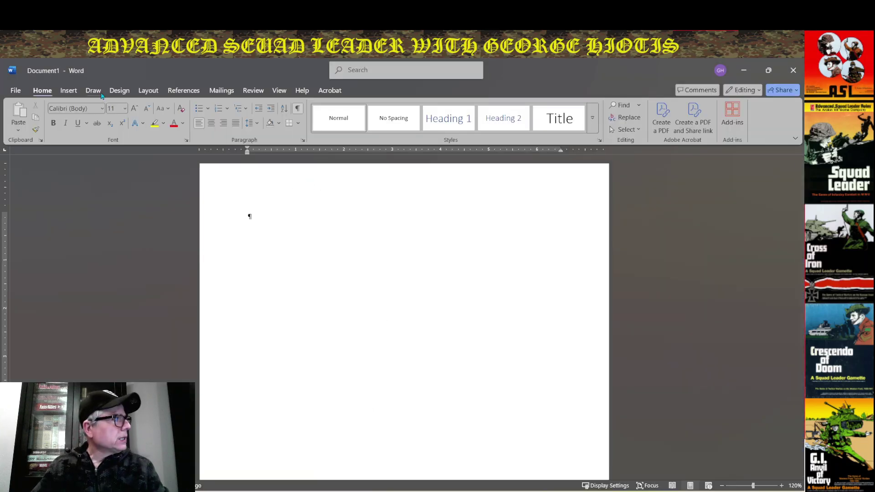
left_click(71, 95)
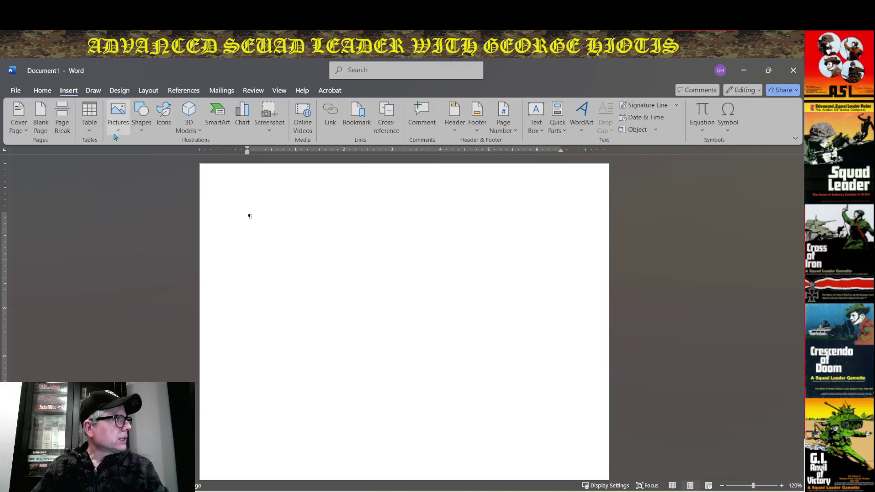
left_click(118, 118)
left_click(137, 158)
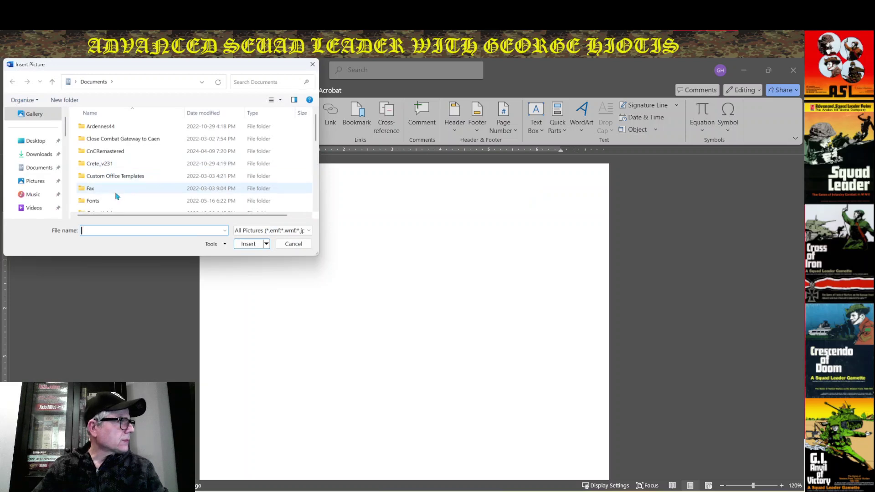
left_click_drag(154, 68, 160, 77)
key("Escape")
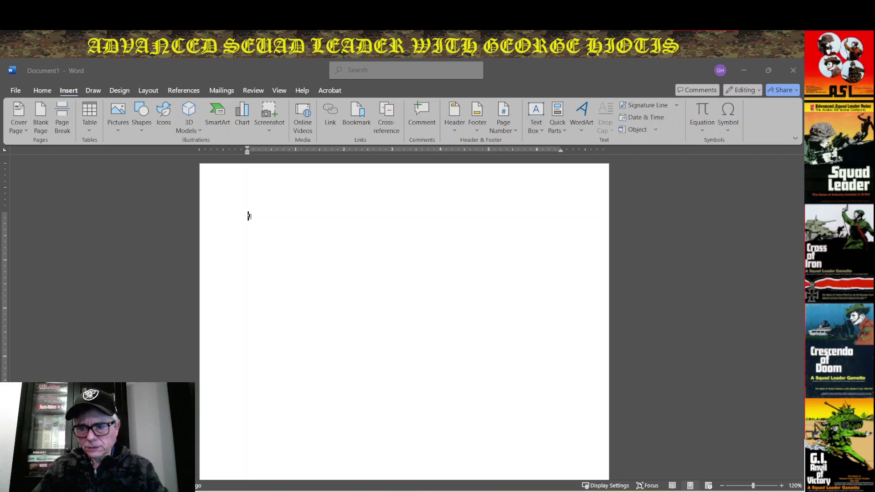
key("ctrl+v")
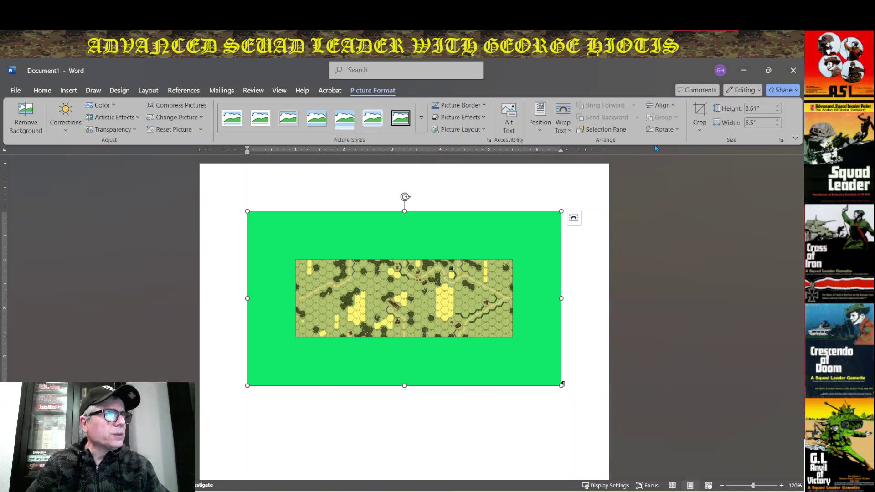
- Crop the green border off all four sides of the picture, leaving only the map board
left_click(701, 129)
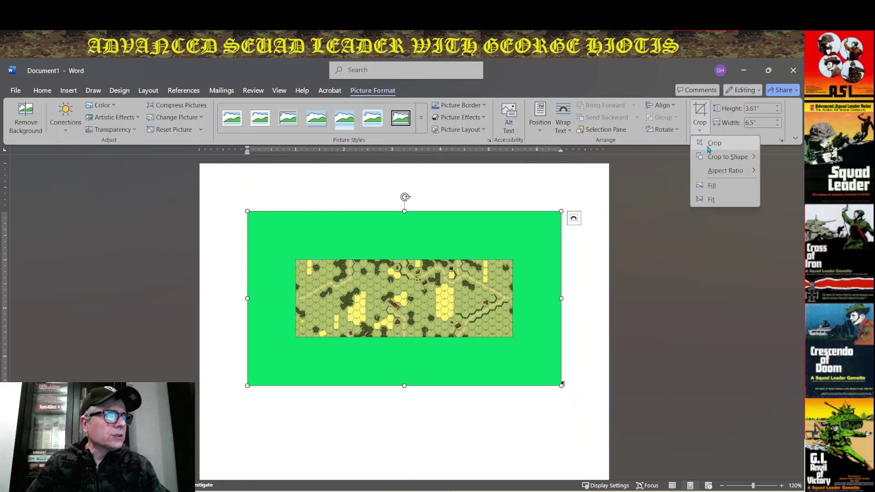
left_click(713, 143)
left_click_drag(405, 212, 399, 259)
left_click_drag(405, 338, 412, 289)
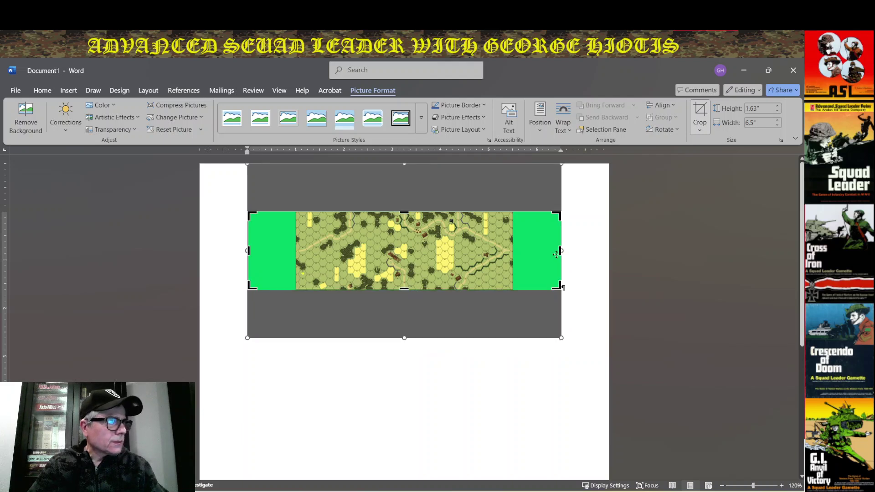
left_click_drag(561, 251, 513, 251)
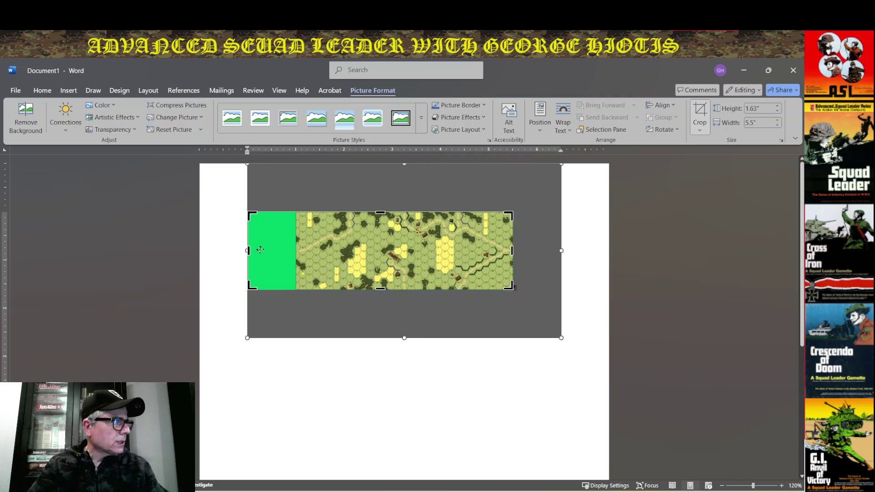
left_click_drag(249, 251, 293, 252)
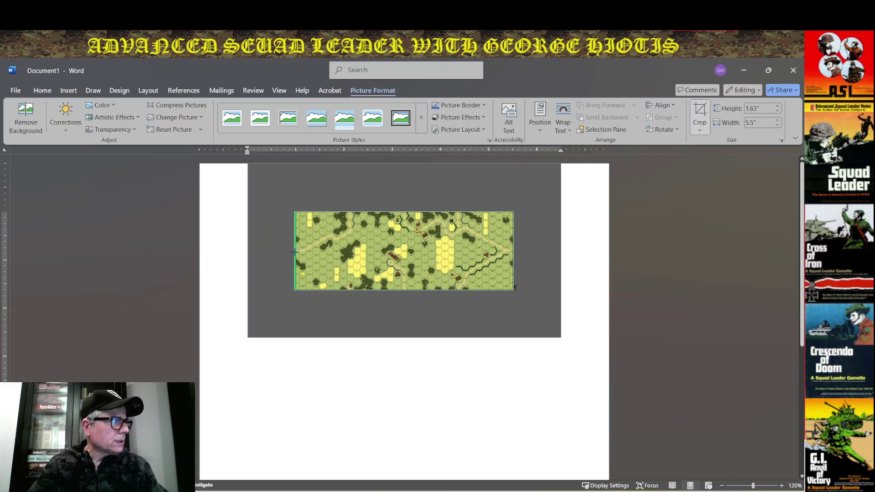
key("Escape")
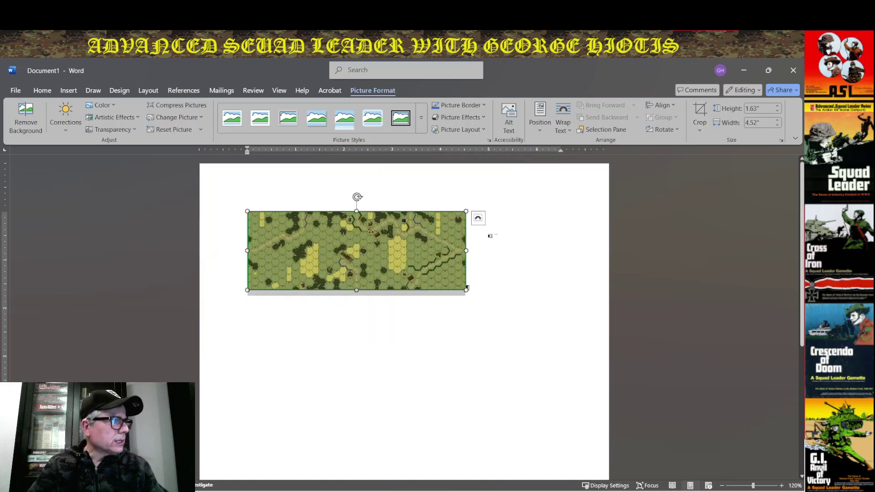
- Set the map picture's text wrapping to In Front of Text and shift it slightly on the page
left_click(478, 218)
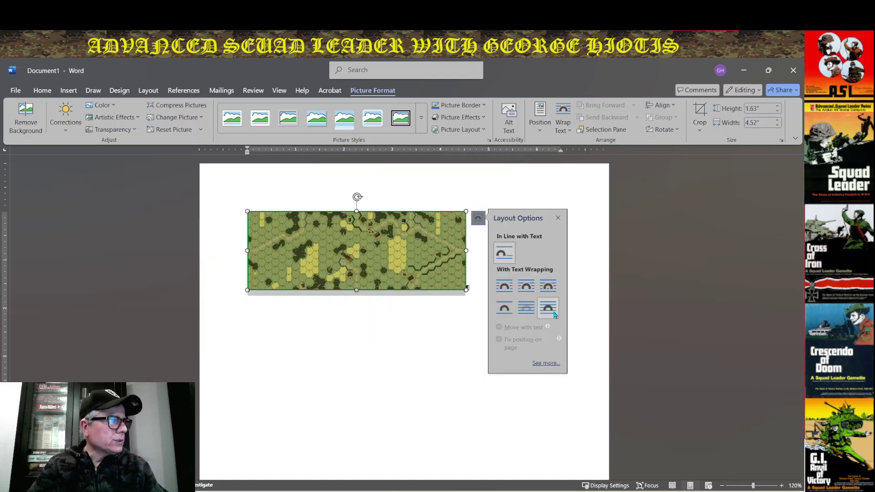
left_click(554, 312)
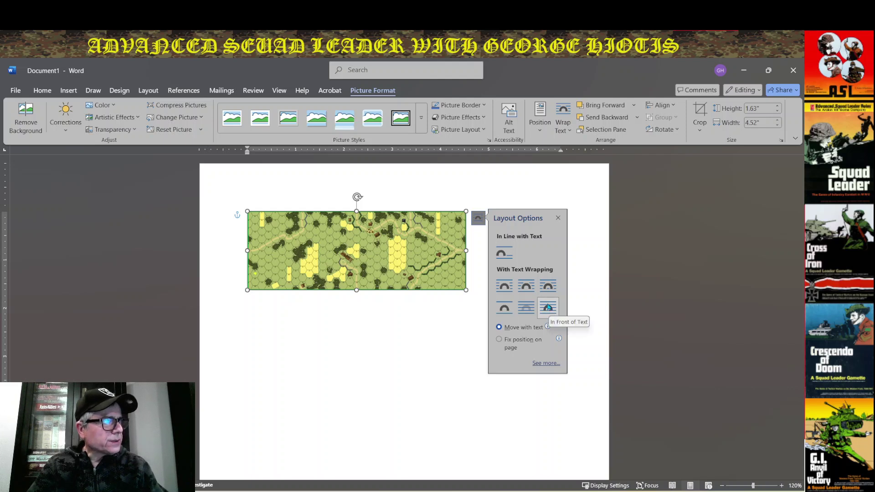
left_click(454, 187)
mouse_move(367, 218)
left_mouse_down()
mouse_move(422, 224)
mouse_move(375, 222)
left_mouse_up()
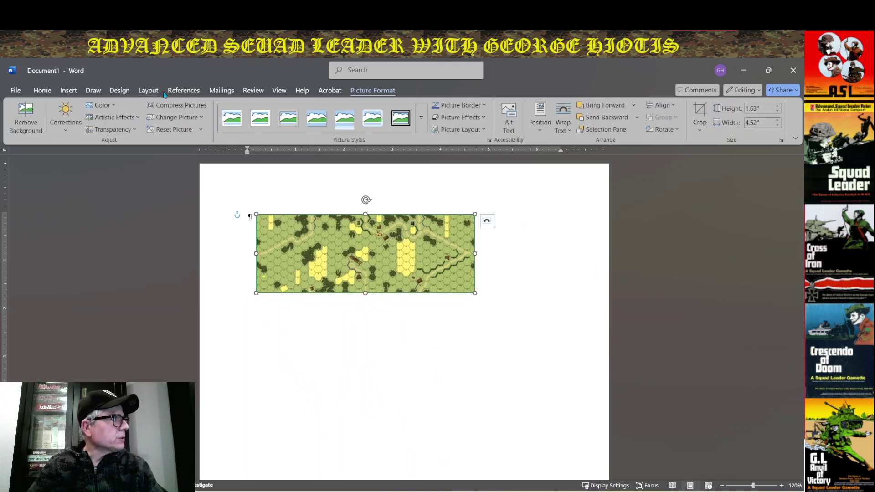
- Change the page margins to the Narrow preset
left_click(149, 90)
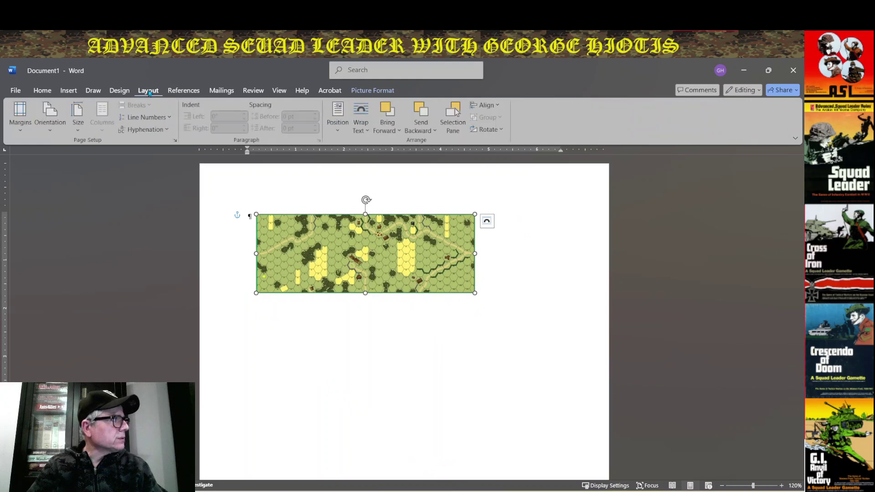
left_click(21, 129)
left_click(27, 196)
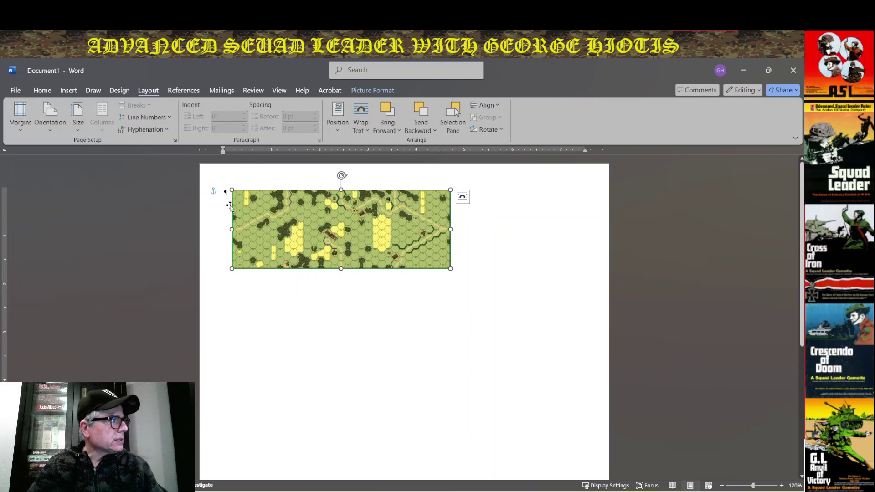
- Rotate the map picture 90 degrees clockwise and place it in the upper-left corner of the page
left_click_drag(342, 176, 252, 275)
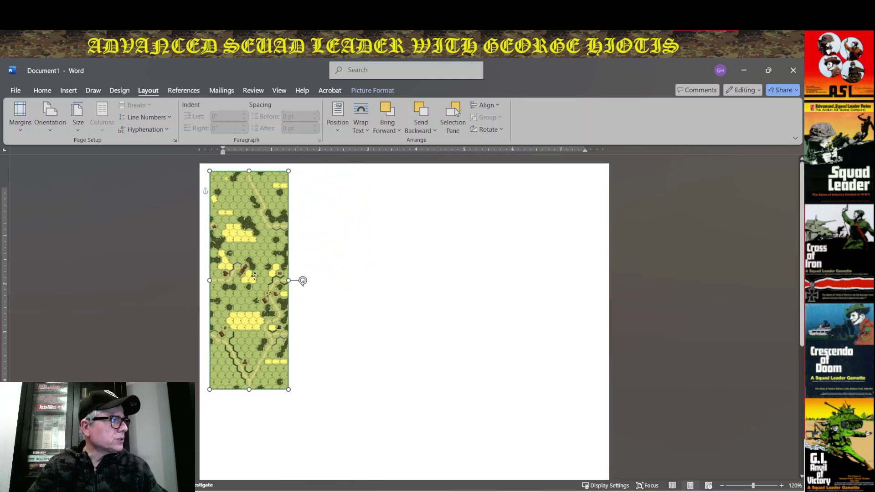
left_click(367, 91)
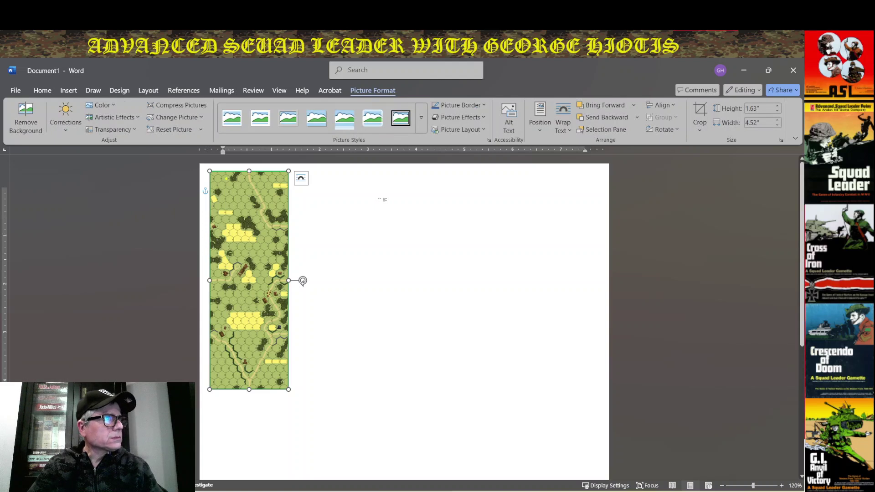
left_click(315, 371)
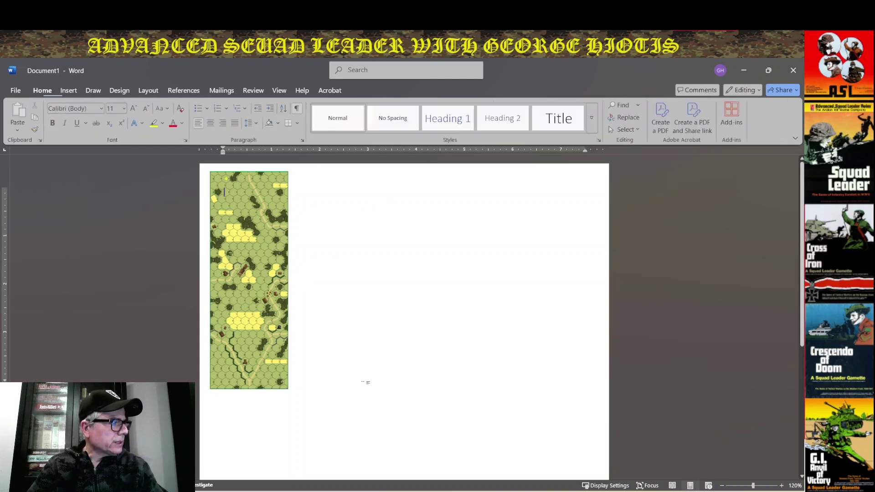
scroll(338, 342, "down", 2)
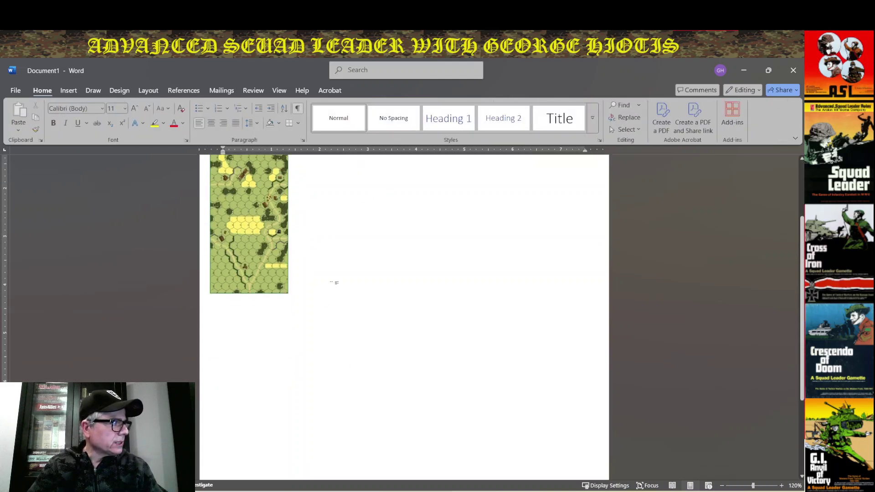
scroll(320, 301, "up", 3)
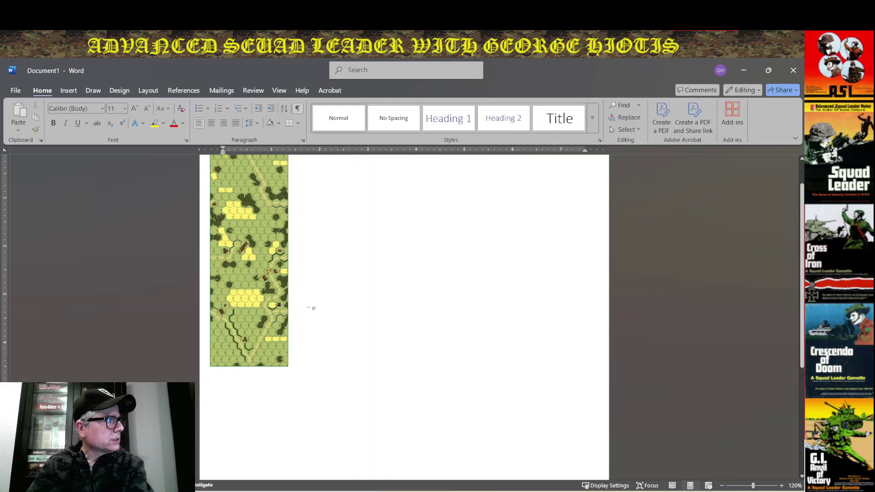
- Add blank paragraphs down the page until they extend below the map, repositioning the picture just right of the paragraph marks
key("Return")
key("Return")
key("Return")
left_click_drag(252, 327, 381, 305)
key("Return")
key("Return")
key("Return")
key("Return")
key("Return")
key("Return")
left_click_drag(373, 354, 288, 253)
key("Return")
key("Return")
key("Return")
key("Return")
left_click_drag(299, 345, 281, 265)
key("Return")
key("Return")
scroll(321, 292, "down", 1)
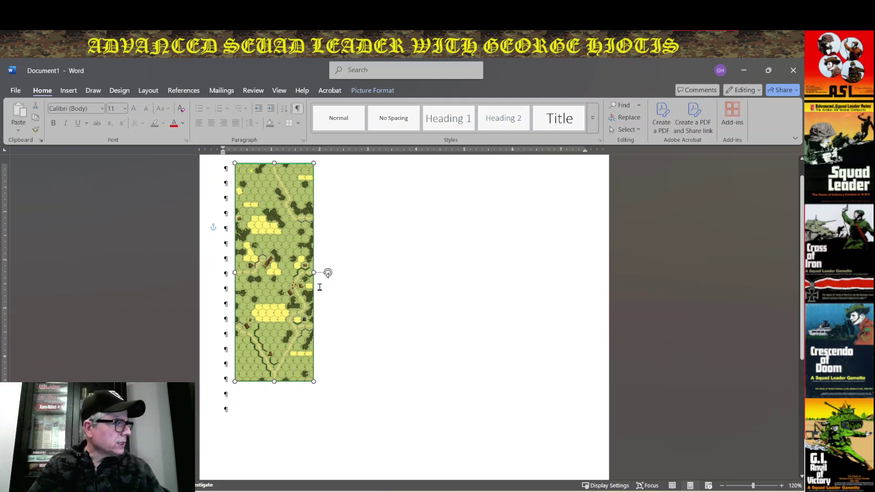
- Insert a page break at the first blank paragraph below the map picture
left_click(228, 396)
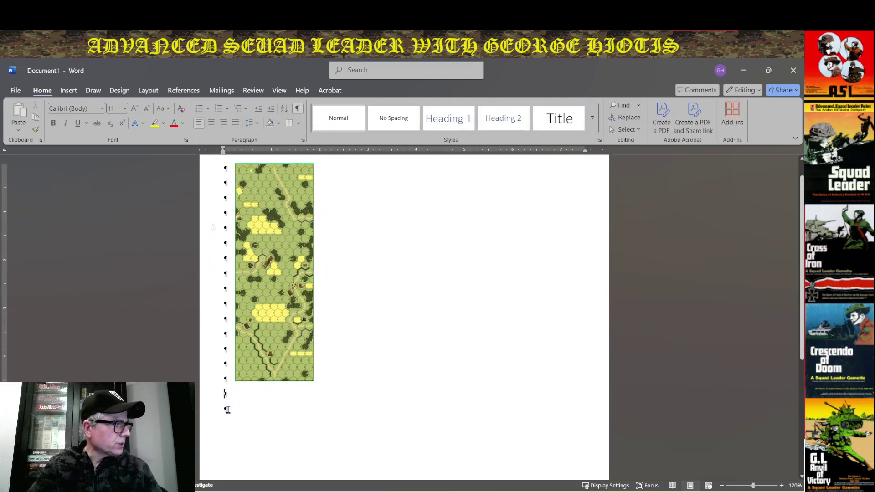
left_click(68, 92)
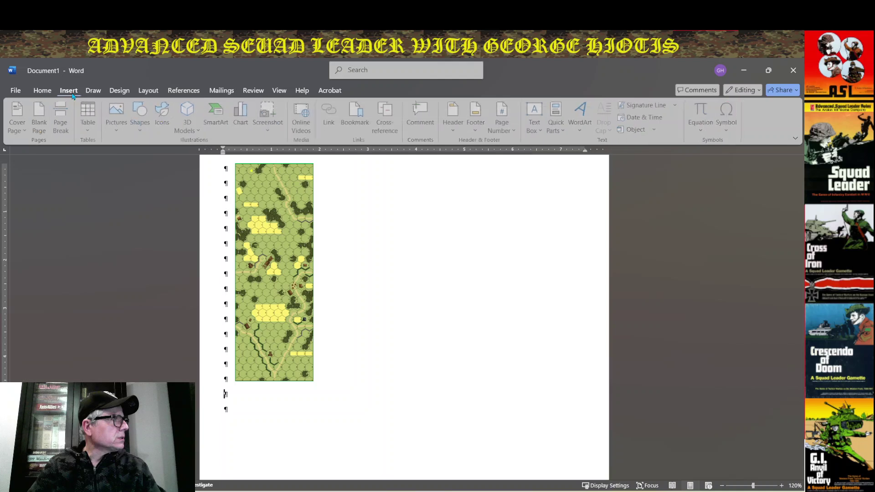
left_click(63, 122)
scroll(263, 263, "up", 2)
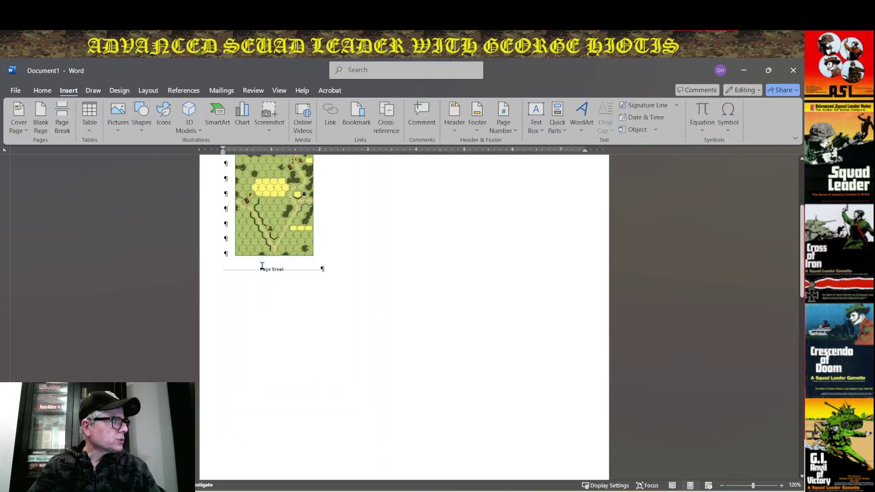
- Paste a copy of the map picture onto the second page and place it in that page's upper-left corner
left_click(286, 232)
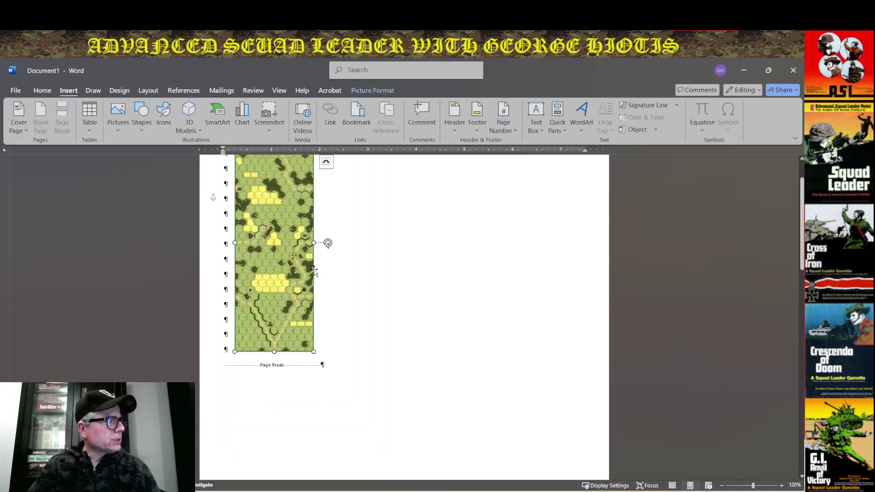
scroll(275, 252, "up", 2)
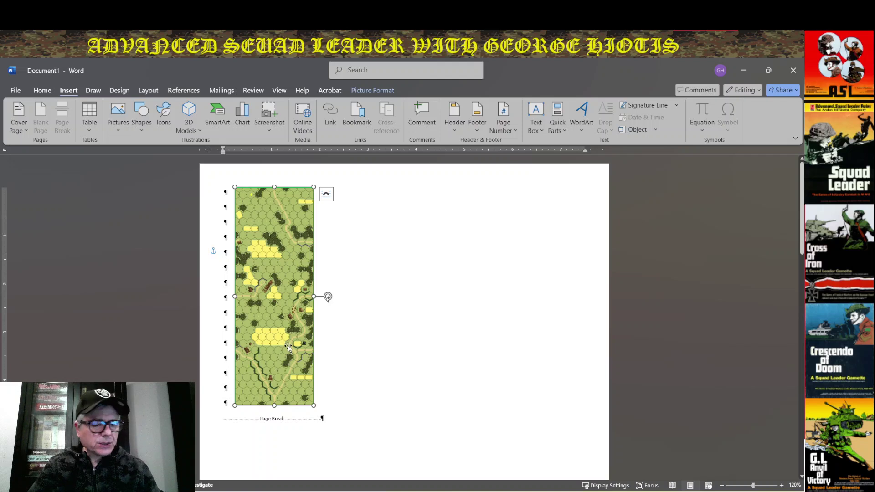
left_click(327, 194)
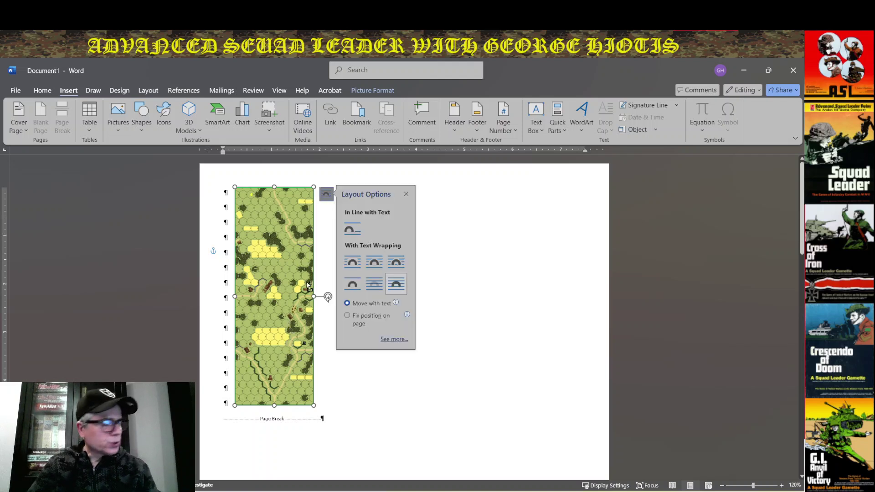
scroll(309, 286, "down", 13)
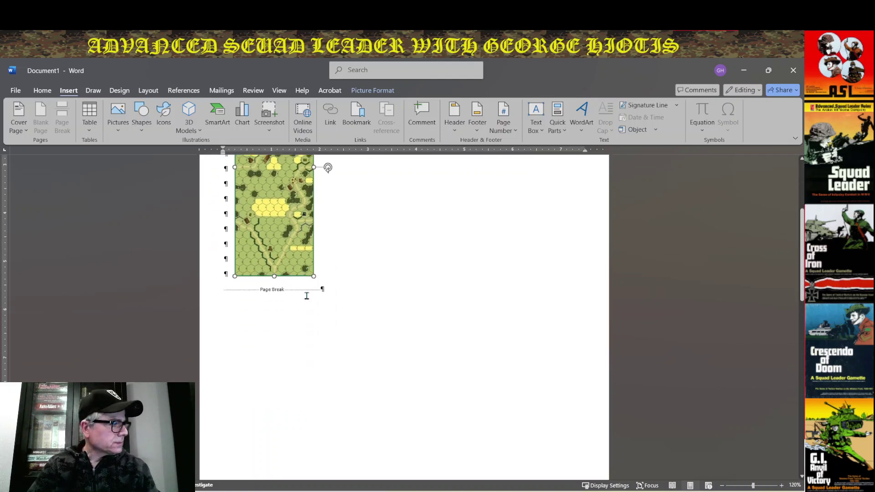
left_click(337, 364)
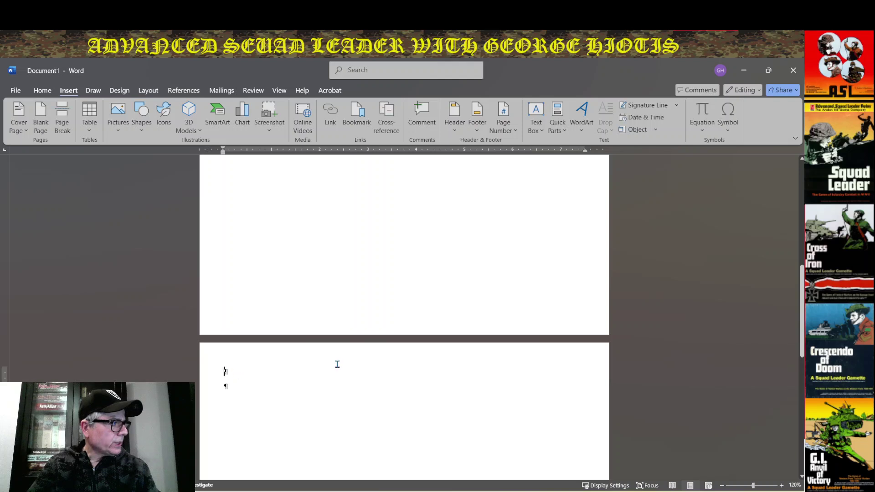
key("ctrl+v")
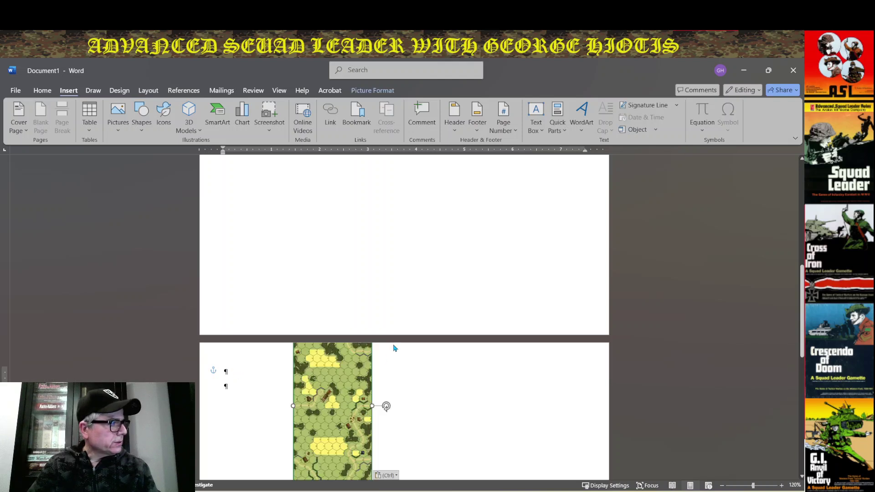
scroll(369, 368, "down", 3)
left_click_drag(337, 392, 262, 403)
- Crop the first page's map picture to its upper half and move it into the page's upper-left corner
scroll(336, 318, "up", 10)
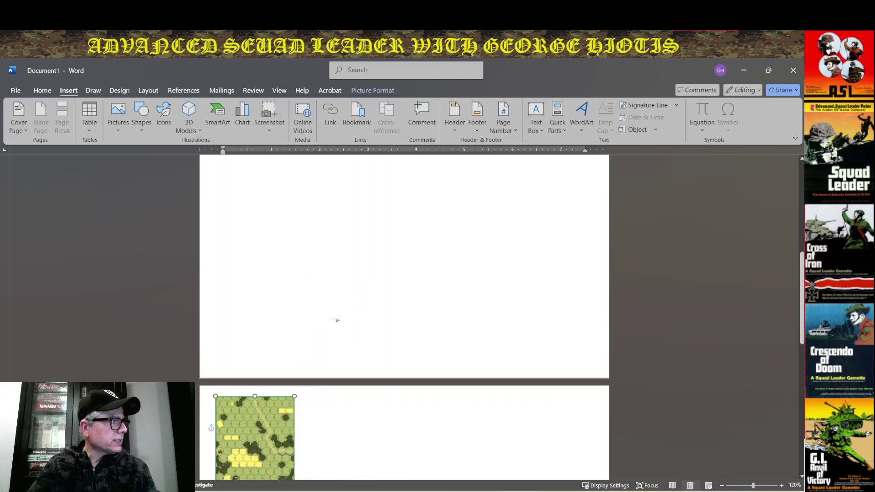
scroll(336, 314, "up", 5)
left_click(290, 306)
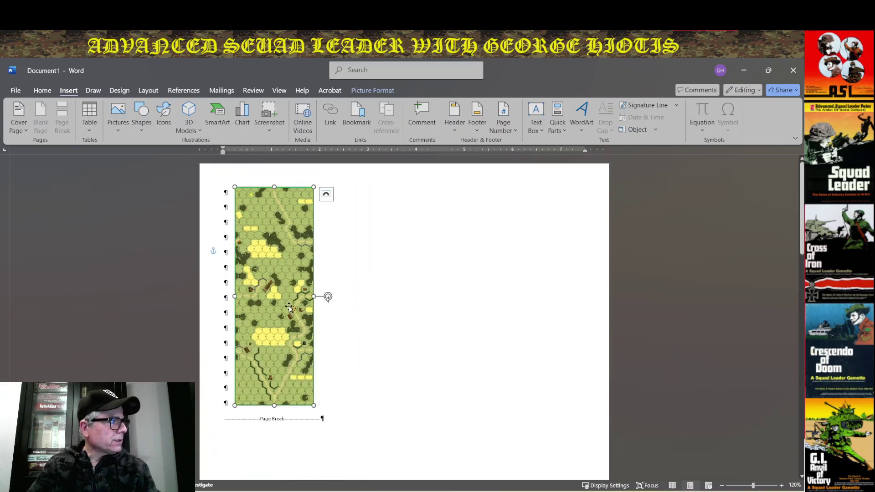
left_click(373, 90)
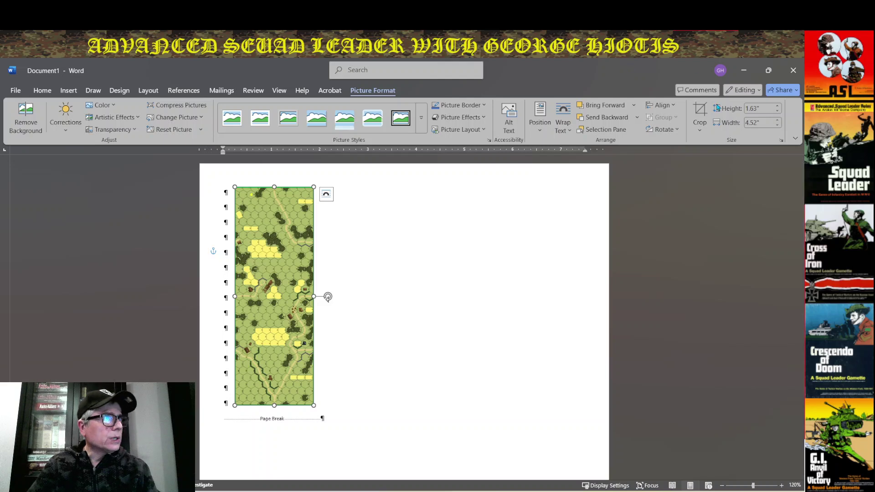
left_click(701, 131)
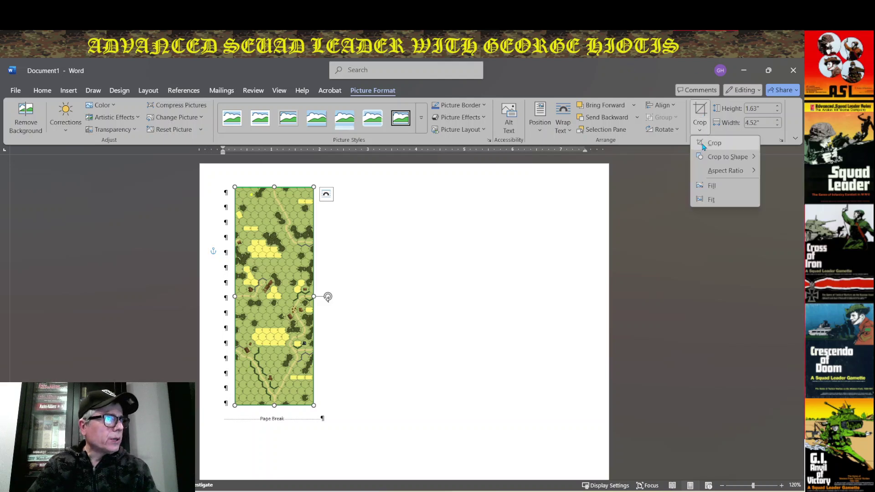
left_click(703, 146)
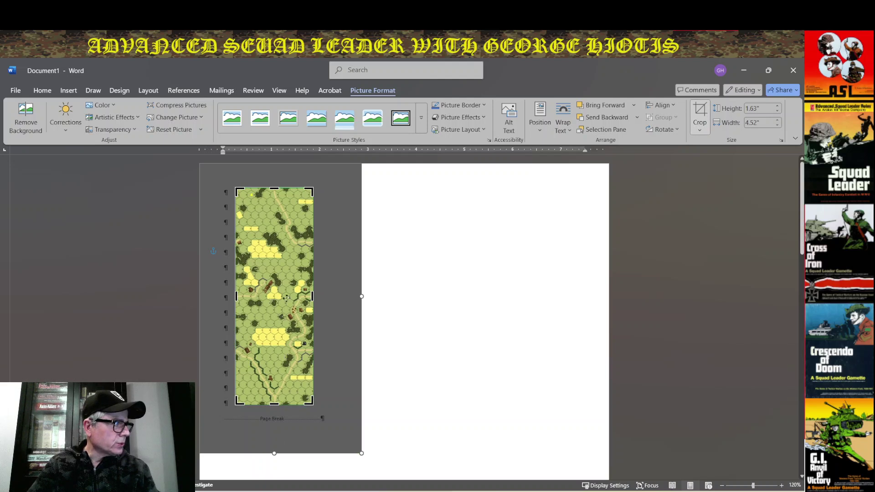
left_click_drag(275, 404, 269, 297)
left_click(440, 308)
left_click(313, 244)
left_click_drag(293, 240, 268, 223)
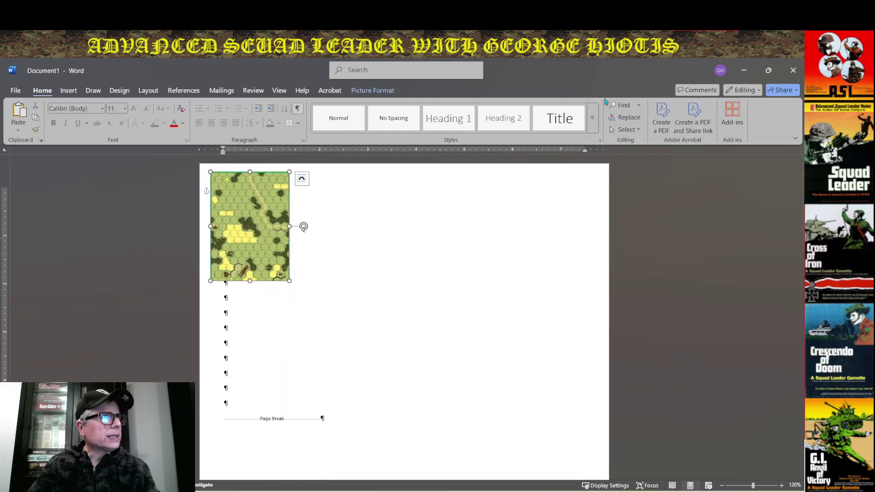
- Enlarge the first page's cropped map to 6.5" high and 9" wide, keeping it aligned with the page's upper-left corner
left_click(378, 91)
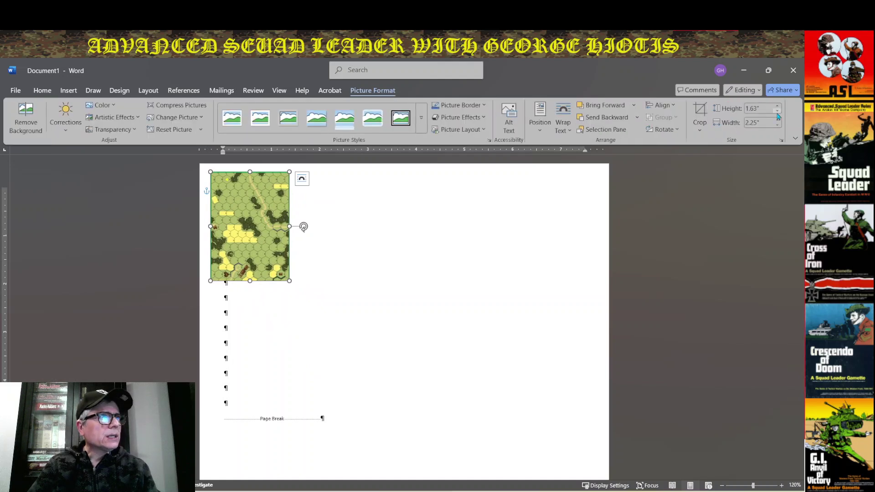
left_click_drag(779, 110, 779, 110)
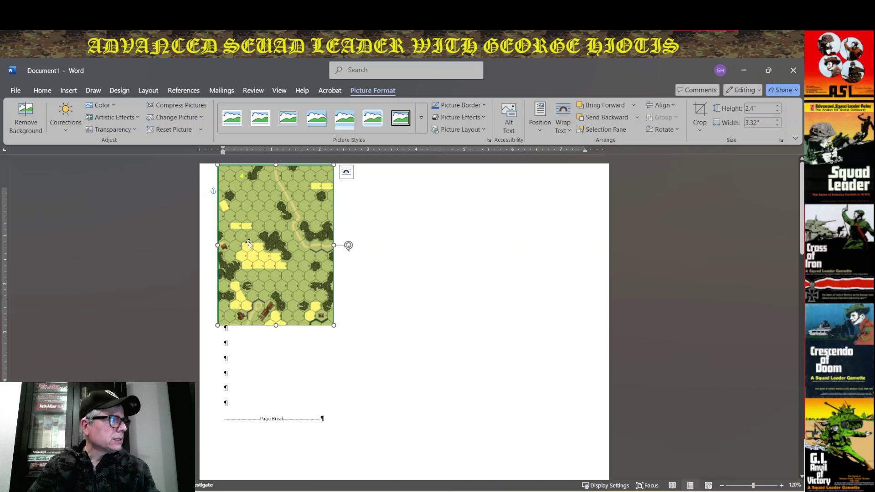
left_click_drag(260, 243, 253, 250)
left_click_drag(779, 110, 779, 110)
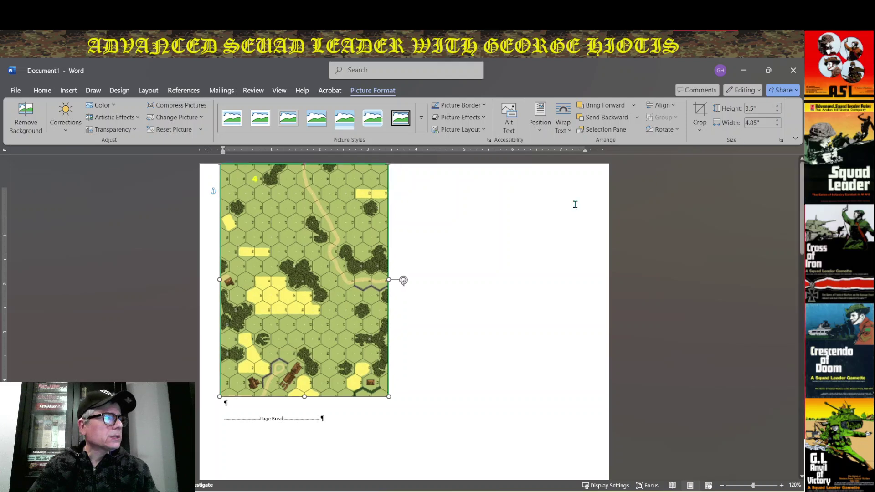
left_click_drag(312, 250, 300, 248)
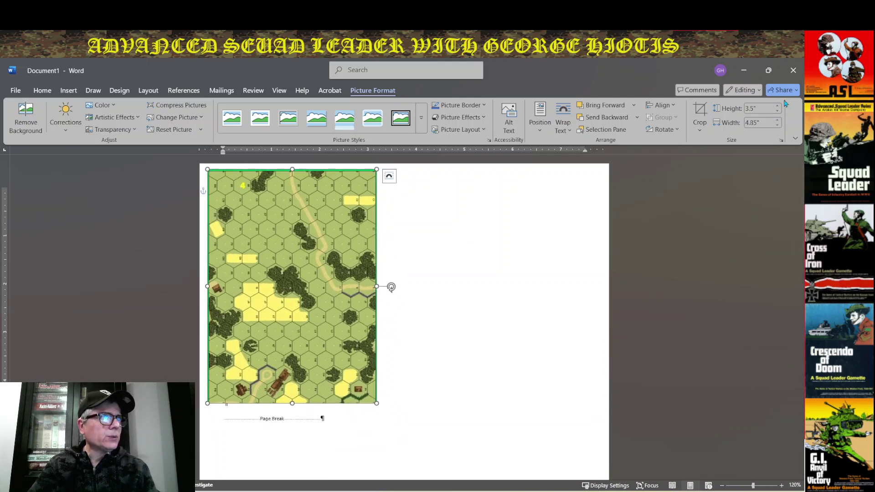
left_click_drag(779, 110, 779, 110)
mouse_move(380, 272)
left_mouse_down()
mouse_move(378, 305)
mouse_move(375, 282)
left_mouse_up()
left_click_drag(779, 122, 779, 124)
left_click_drag(360, 267, 363, 264)
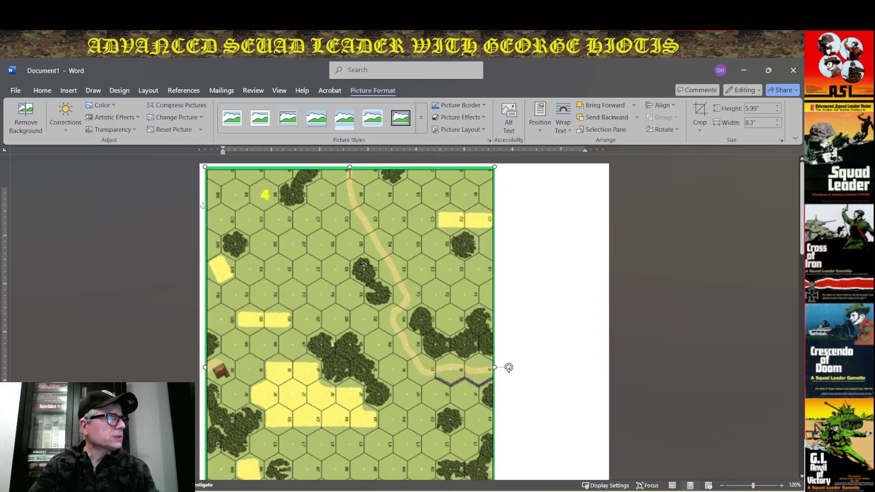
left_click_drag(780, 123, 780, 123)
left_click_drag(439, 257, 441, 265)
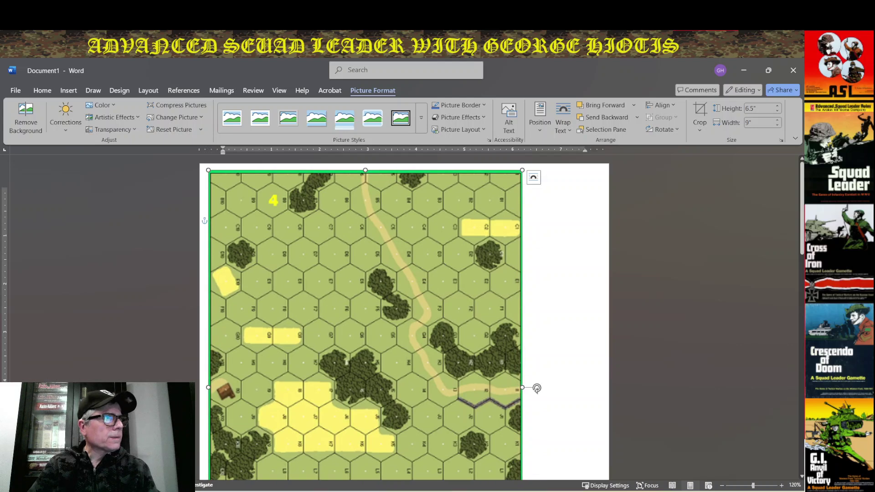
- Increase the first page's map size to 7.15" high and 9.9" wide
scroll(608, 388, "down", 2)
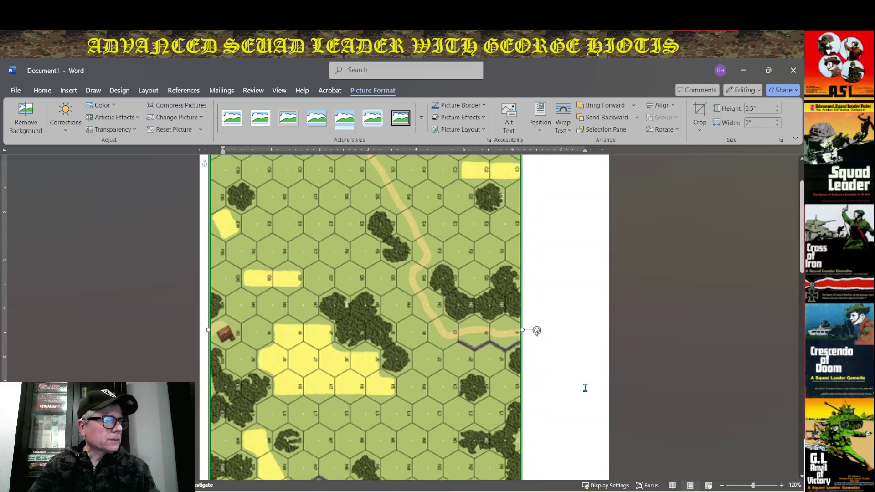
scroll(609, 388, "down", 5)
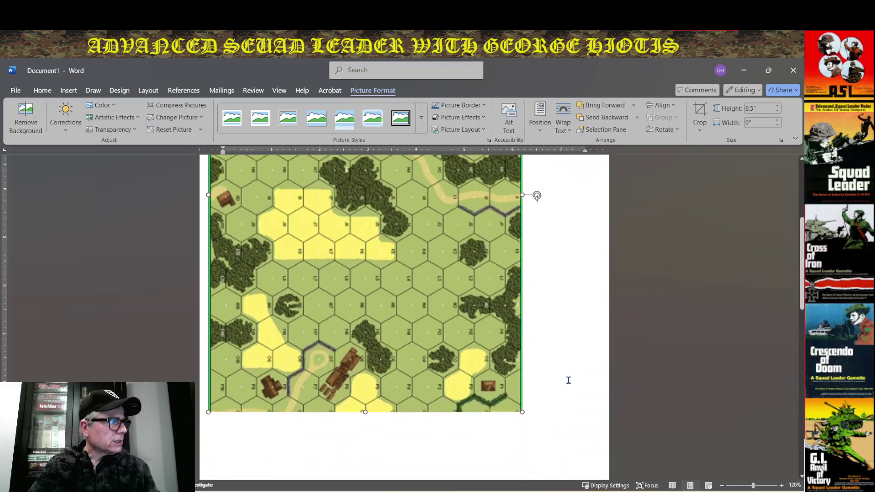
scroll(568, 380, "down", 4, "ctrl")
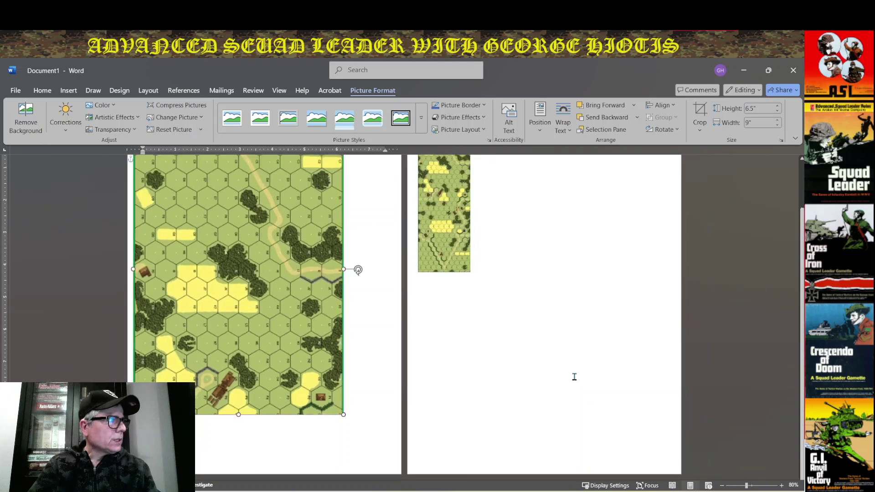
scroll(525, 372, "down", 2, "ctrl")
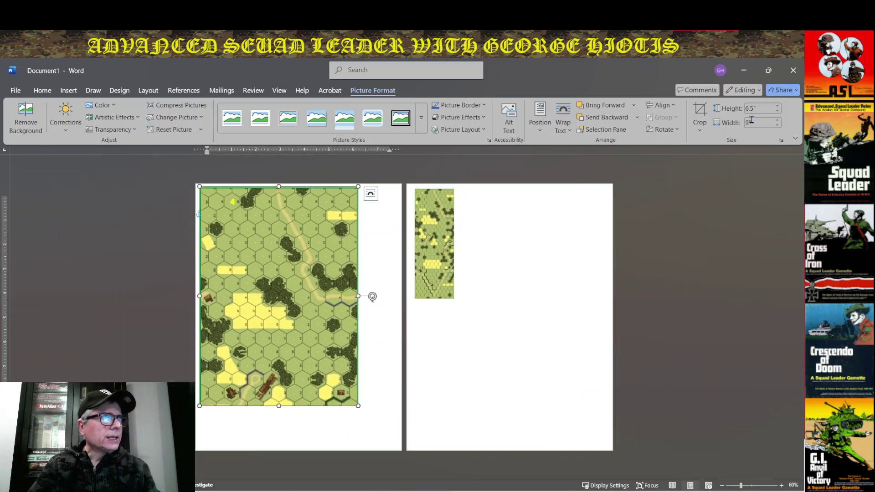
left_click(777, 121)
left_click(778, 122)
left_click(777, 121)
left_click(778, 122)
left_click(777, 122)
left_click(778, 122)
left_click(777, 122)
left_click(778, 122)
left_click(778, 121)
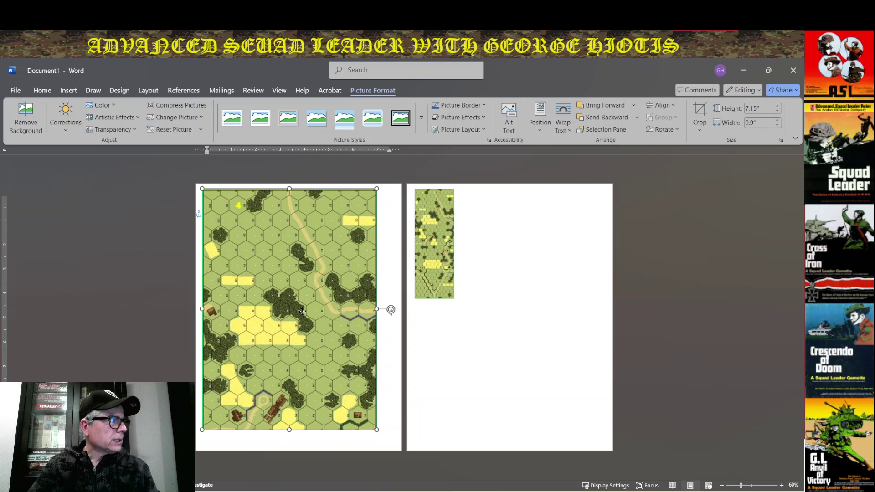
- Enlarge the first page's map to 7.65" high and 10.6" wide and center it on the page
left_click_drag(302, 312, 302, 312)
left_click(778, 120)
left_click(777, 121)
left_click(778, 121)
left_click(778, 121)
left_click(777, 121)
left_click(778, 121)
left_click(778, 121)
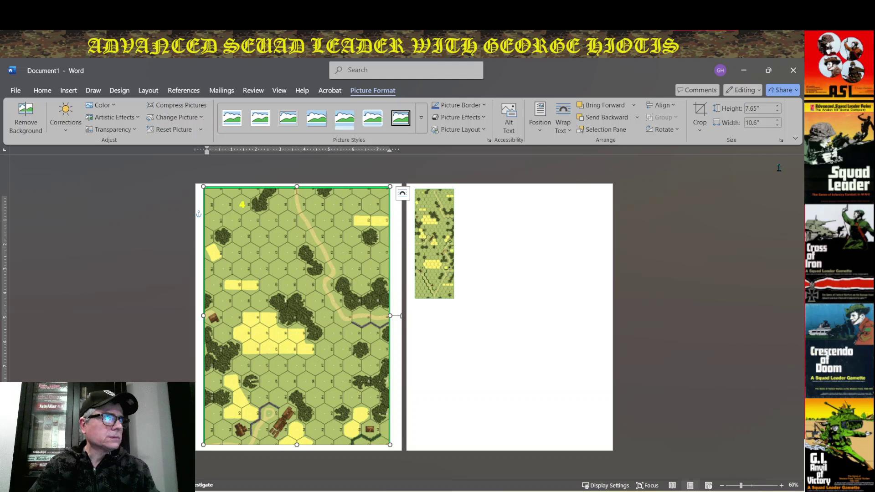
left_click_drag(307, 330, 310, 332)
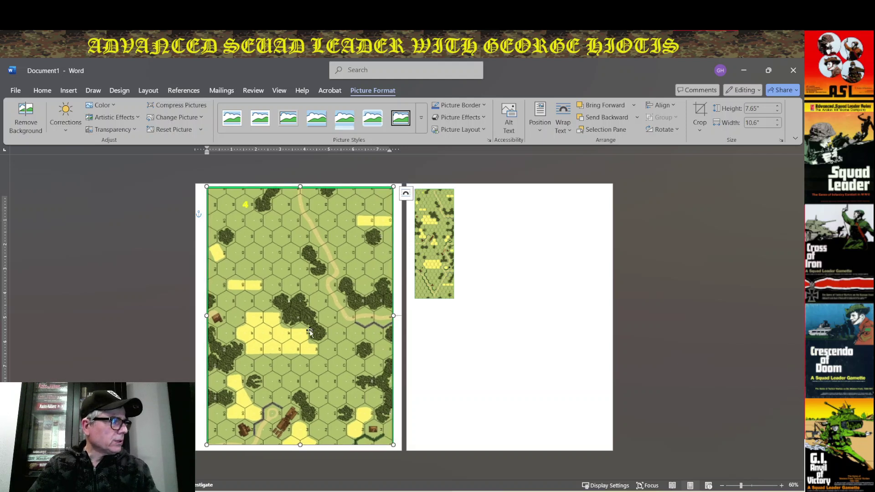
- Crop the second page's map picture to its lower half and move it up into the page's upper-left corner
left_click(432, 253)
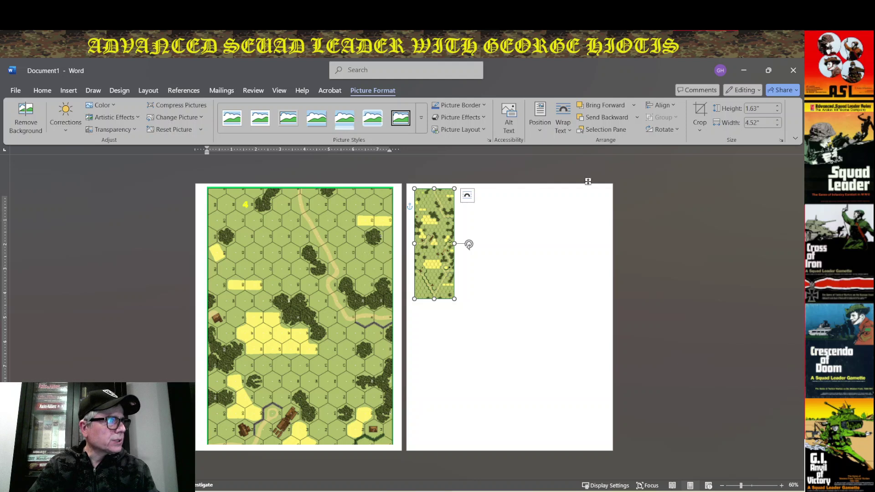
left_click(700, 130)
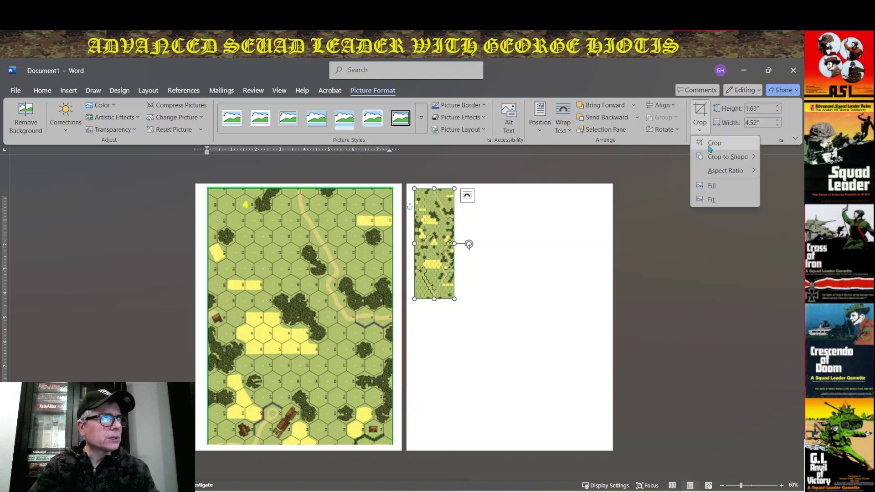
left_click(710, 145)
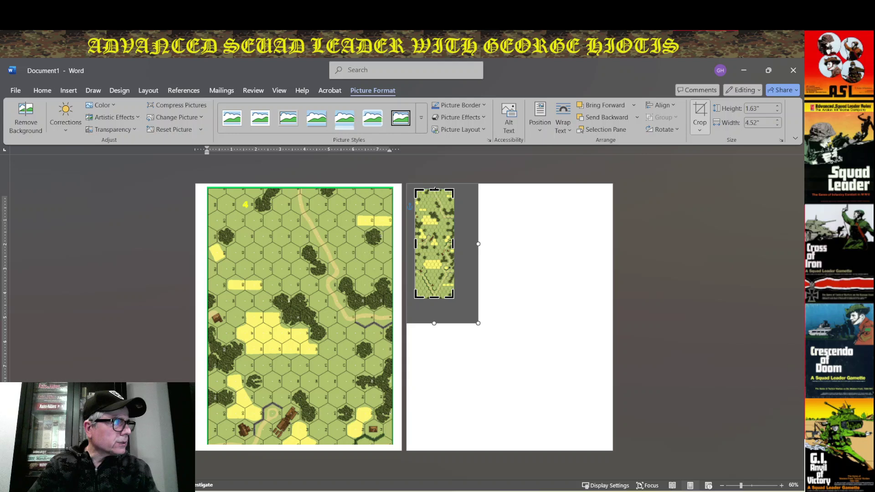
scroll(504, 263, "up", 8, "ctrl")
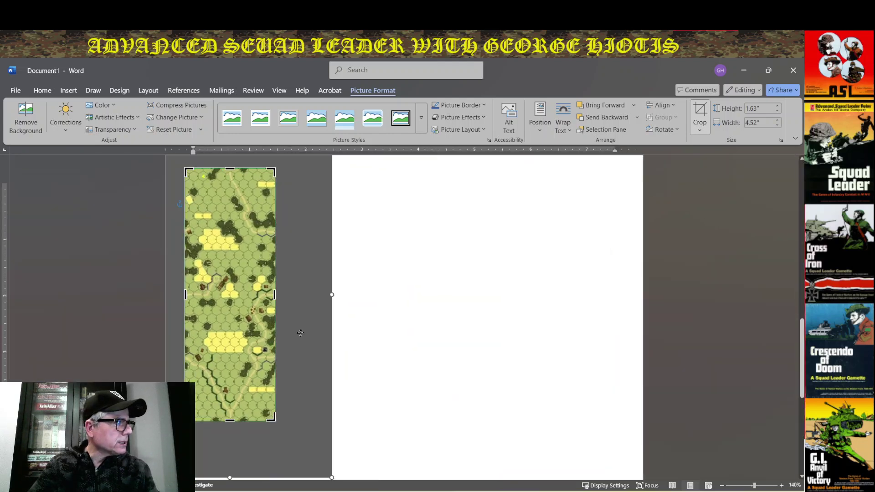
left_click_drag(230, 170, 226, 295)
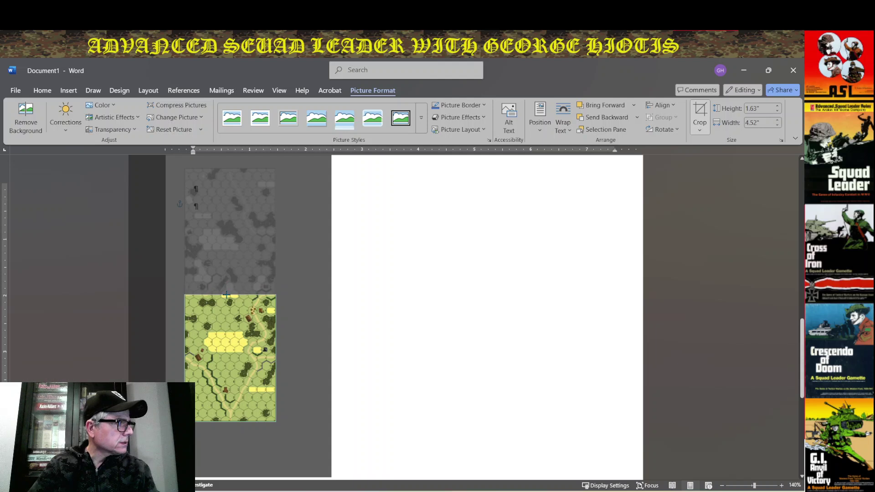
left_click(414, 273)
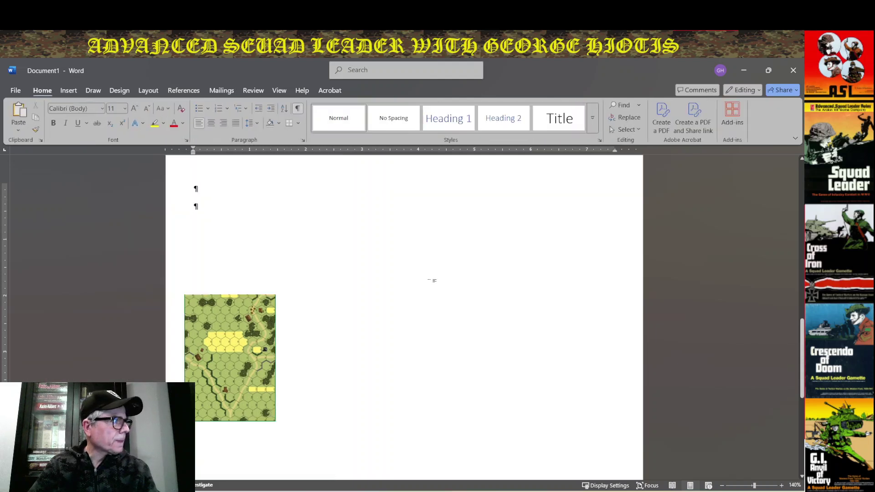
scroll(431, 280, "up", 3)
scroll(433, 276, "down", 3)
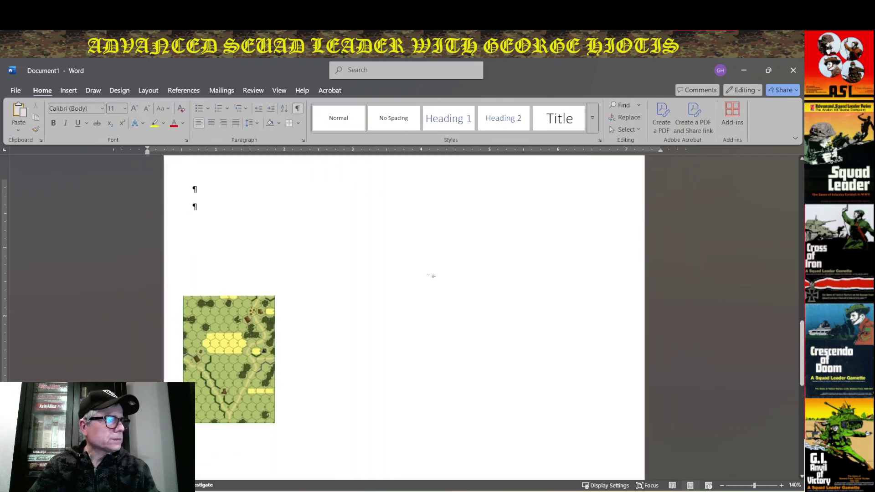
left_click(236, 350)
left_click_drag(239, 344, 229, 223)
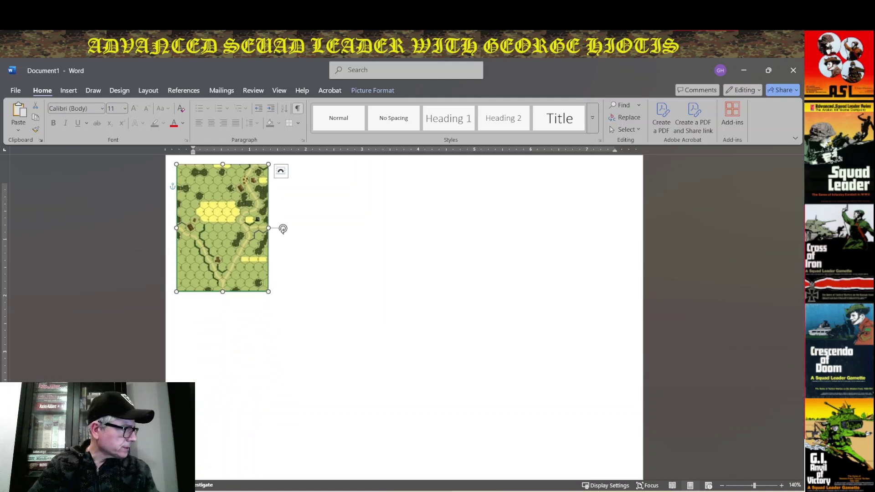
- Set the second page's map height to 7.65" to match the first page's map, and center it on the page
scroll(310, 294, "up", 6)
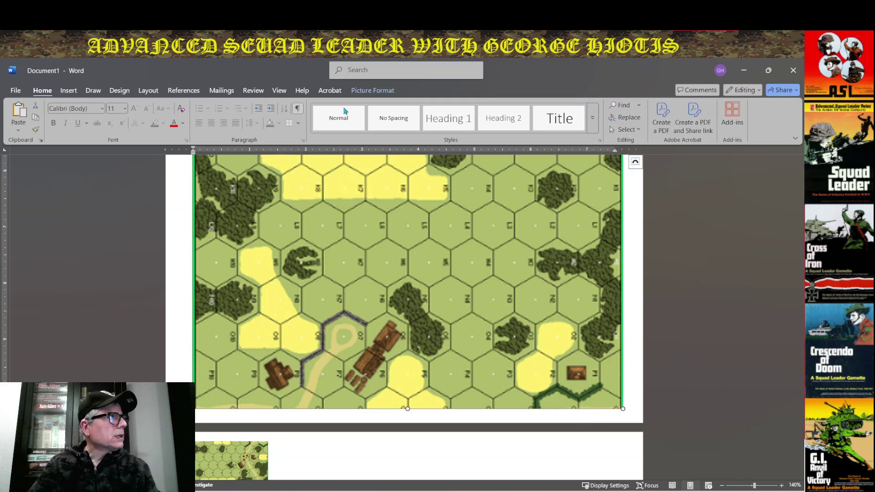
left_click(360, 94)
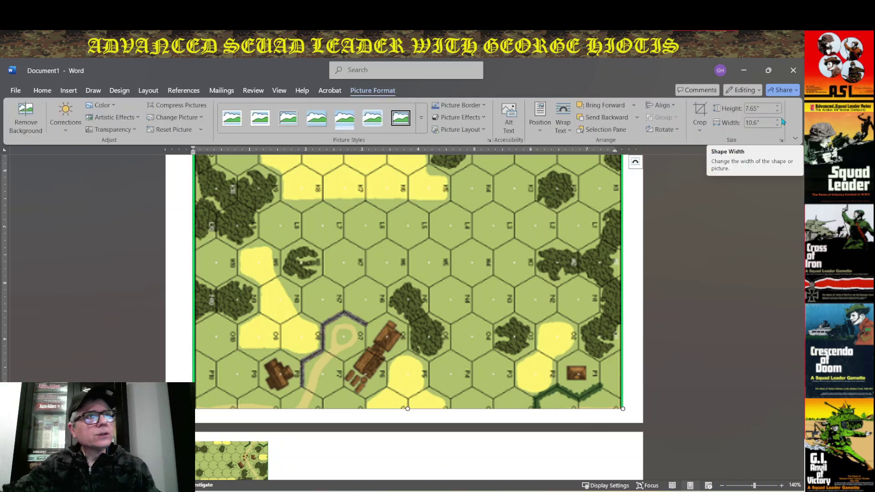
scroll(371, 406, "down", 3)
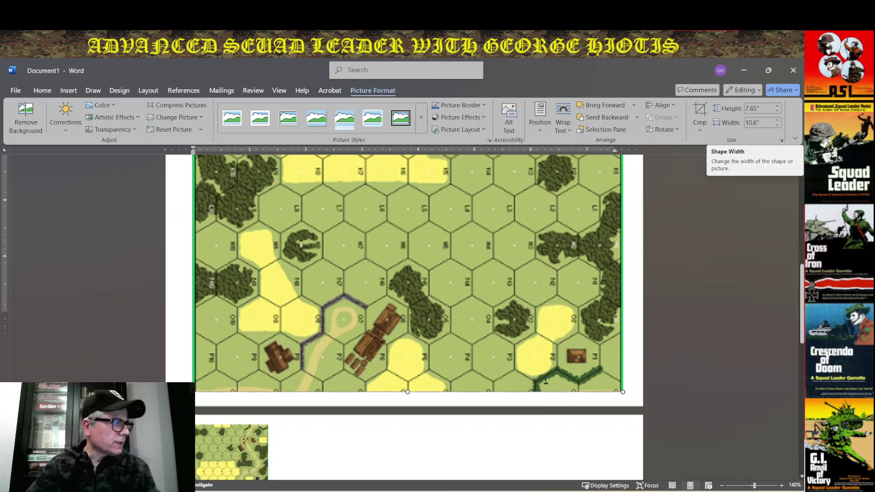
left_click(240, 377)
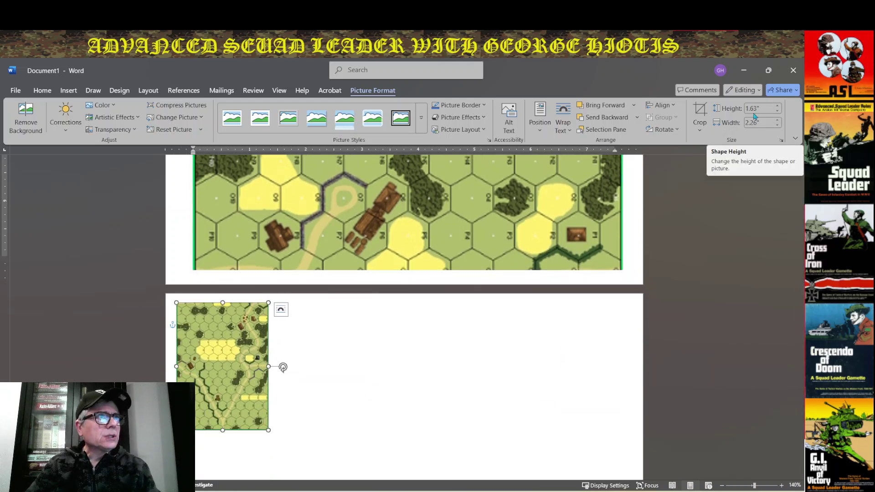
left_click(775, 109)
type("7.65")
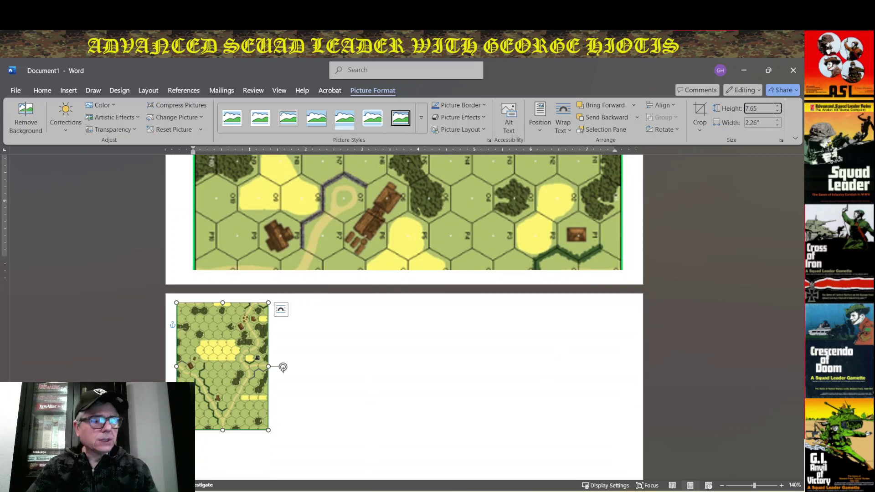
key("Tab")
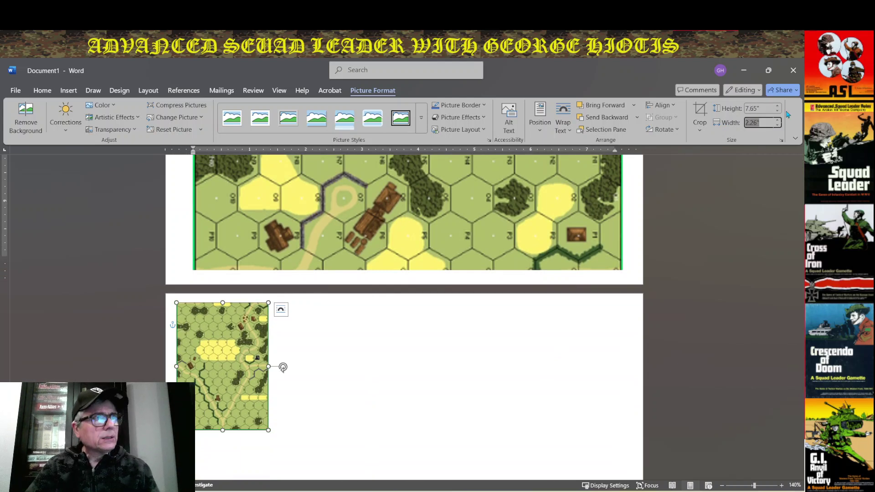
scroll(461, 352, "down", 1)
left_click_drag(461, 351, 417, 426)
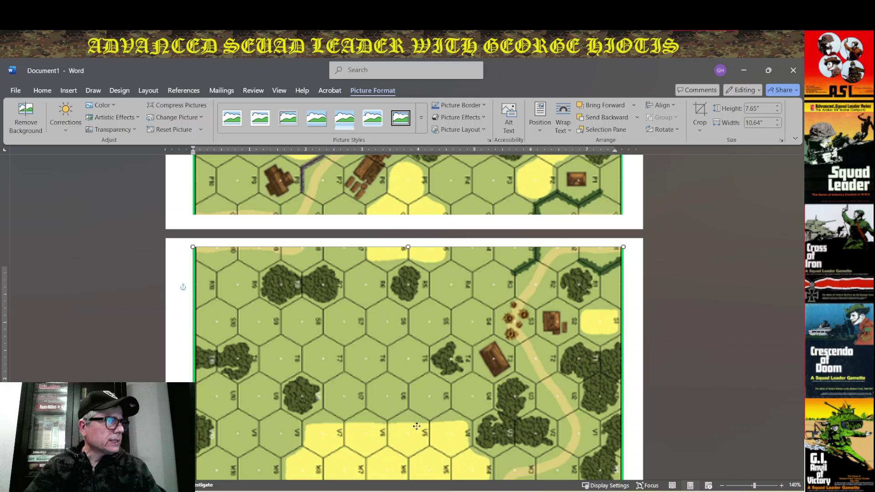
- Review both full-page map halves from edge to edge, checking their page fit and where the two halves meet
scroll(417, 426, "down", 10)
scroll(465, 370, "down", 2)
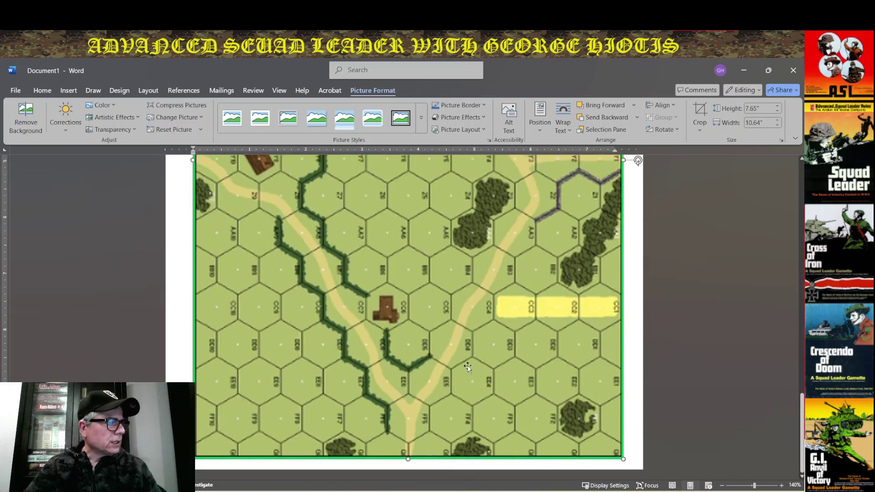
scroll(466, 368, "up", 10)
scroll(470, 367, "up", 20)
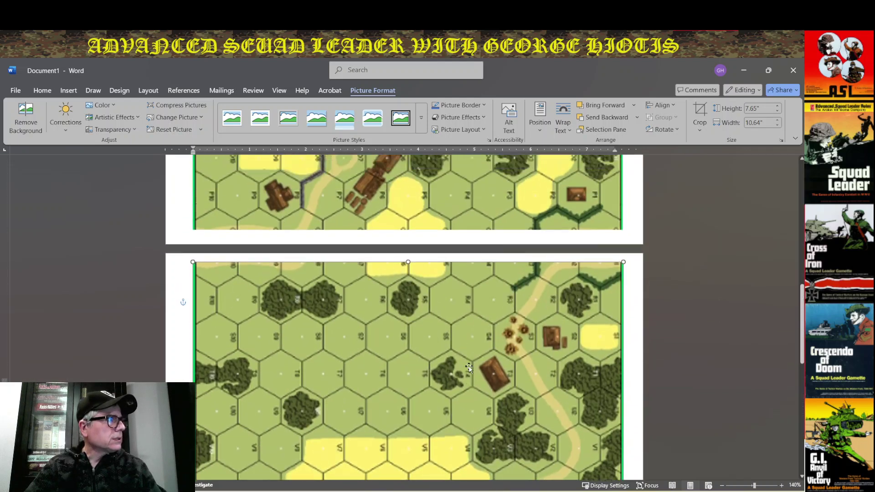
scroll(472, 367, "up", 2)
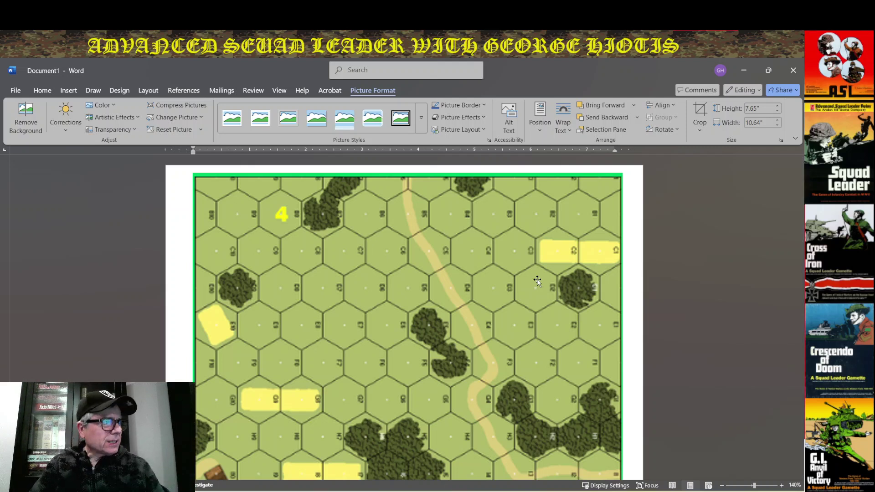
scroll(537, 281, "down", 5)
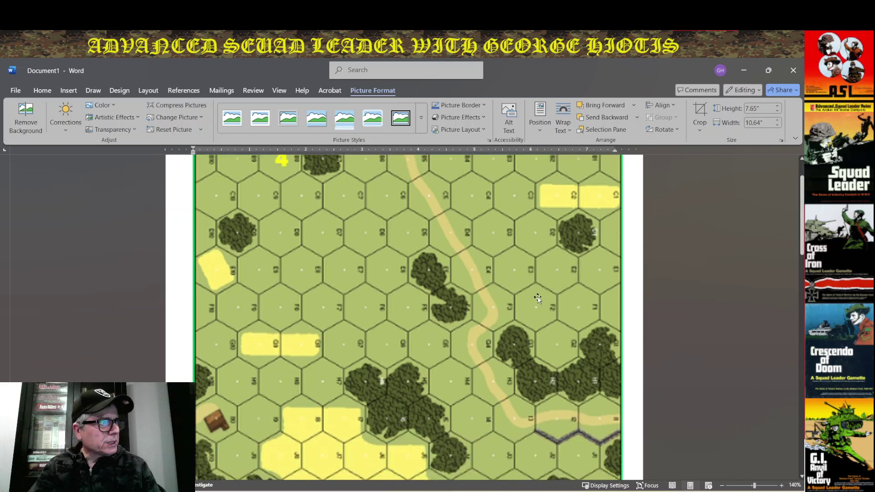
scroll(512, 297, "down", 2)
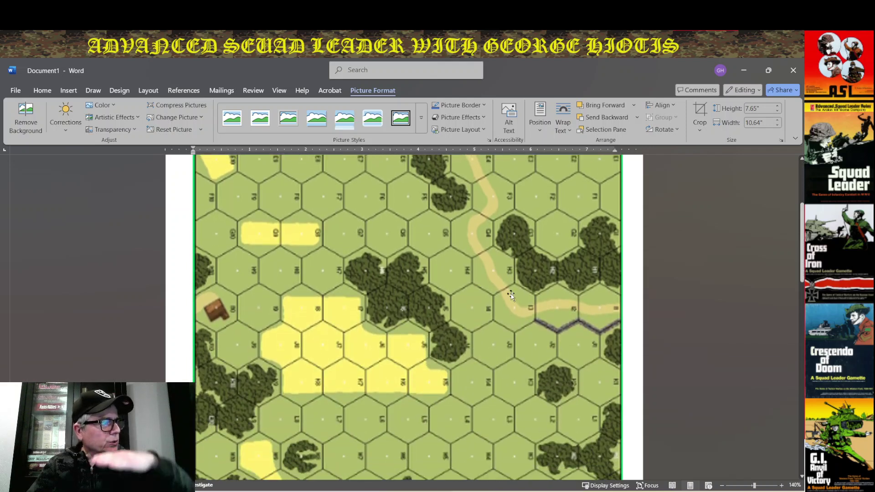
scroll(512, 296, "down", 5)
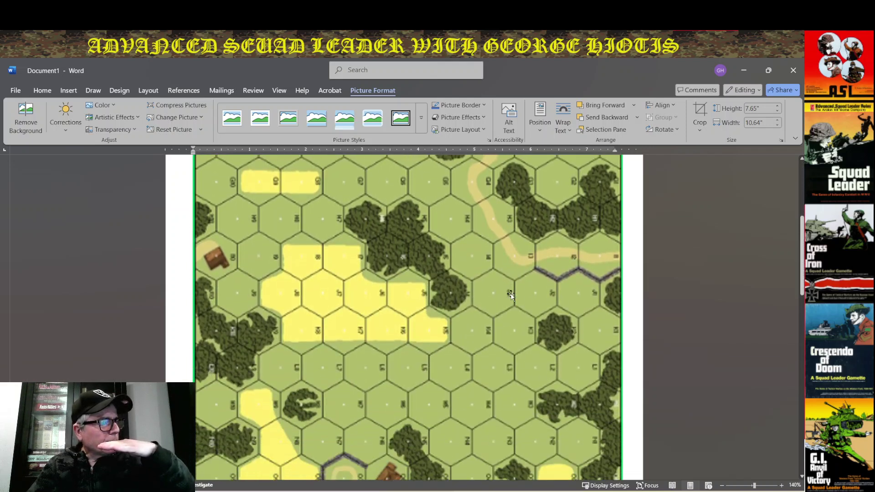
scroll(511, 295, "down", 4)
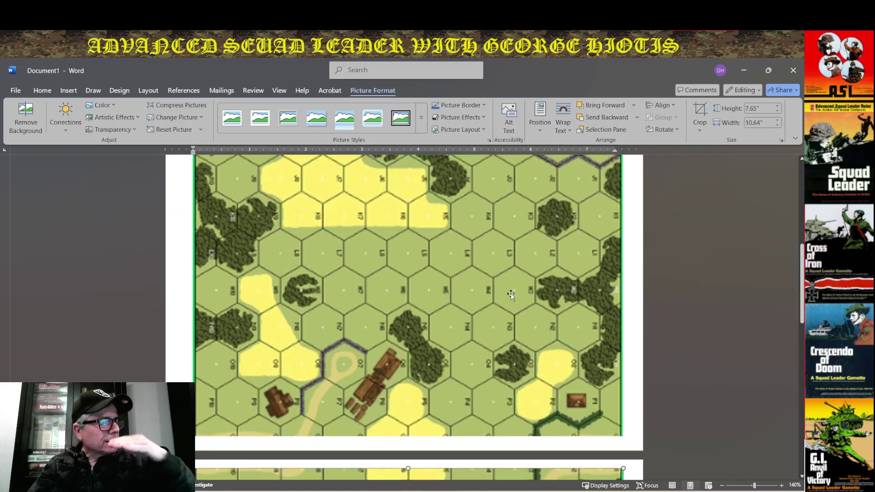
scroll(511, 298, "down", 5)
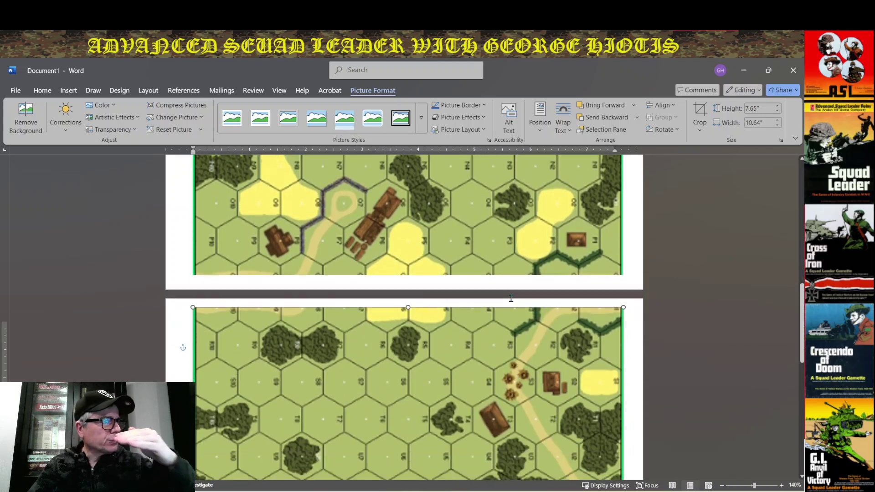